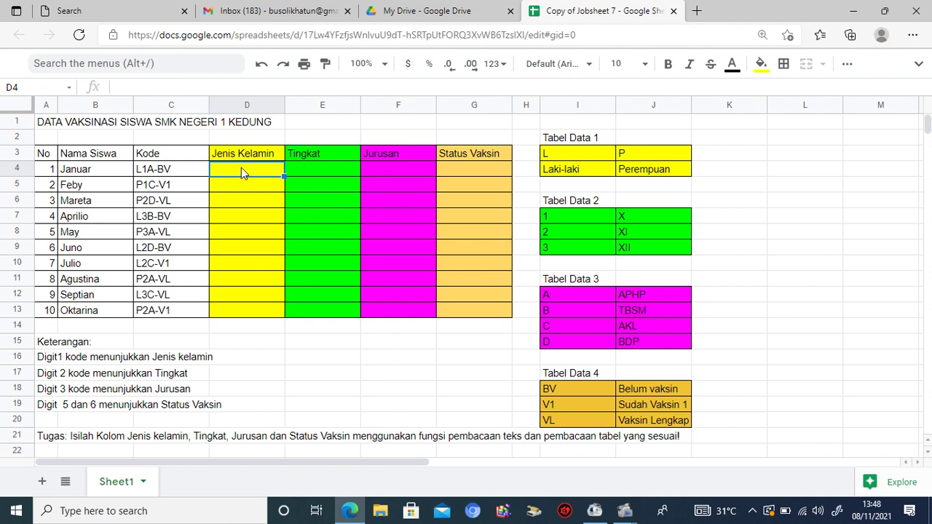
# Start an HLOOKUP formula in D4 with LEFT(C4,1) as the search key.
pyautogui.write('=hl')
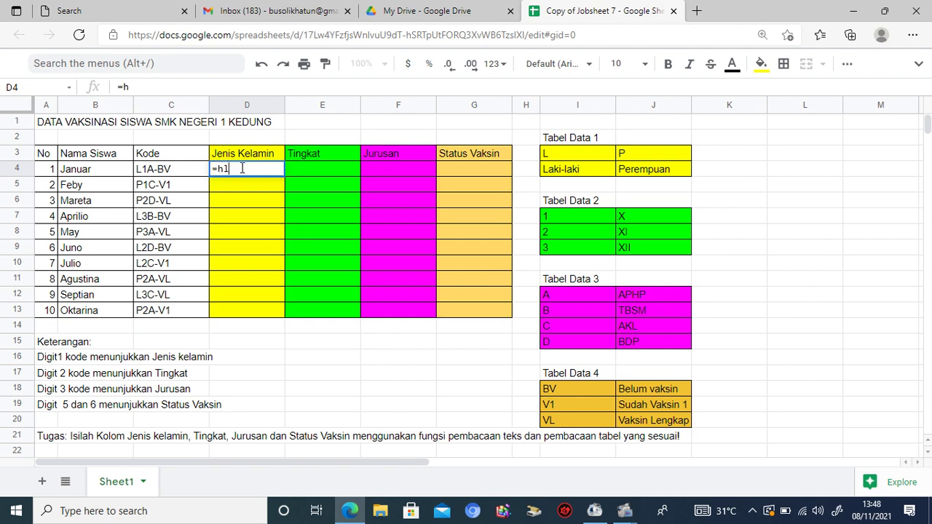
pyautogui.write('ookup(')
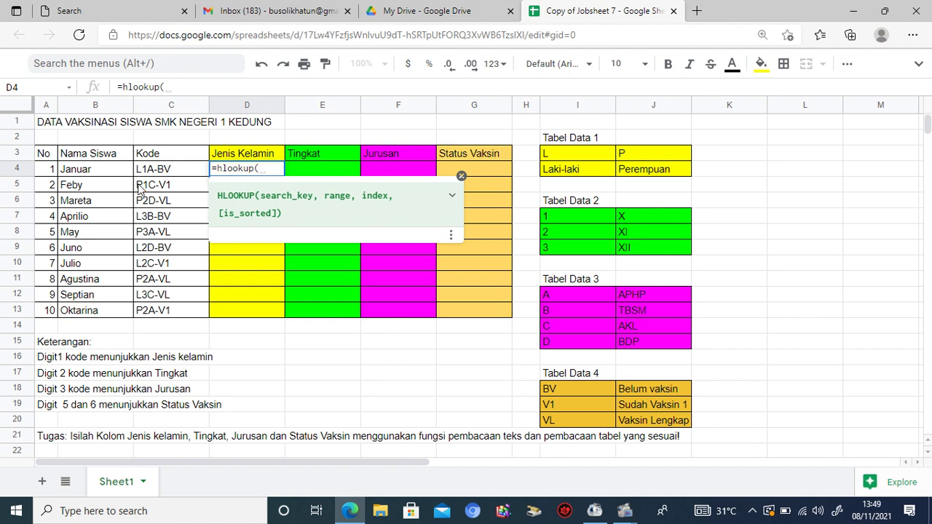
pyautogui.write('lef')
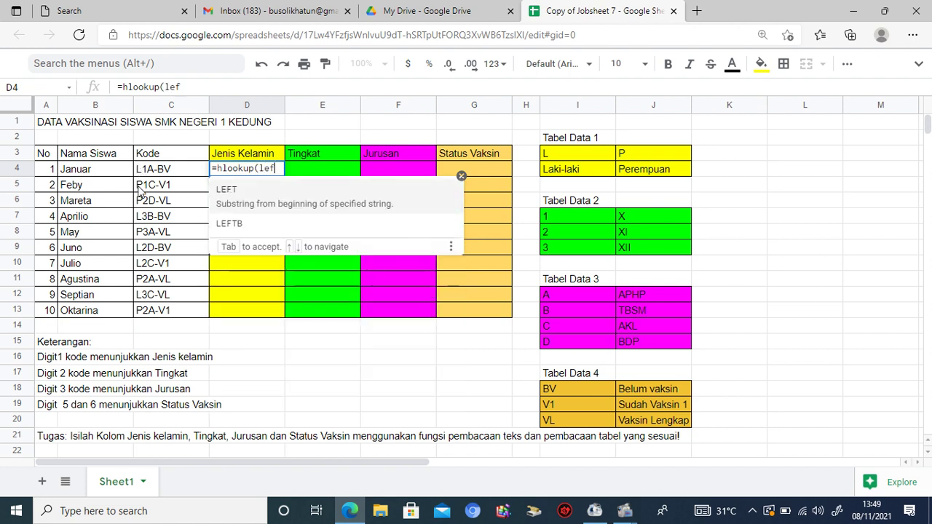
pyautogui.write('t(')
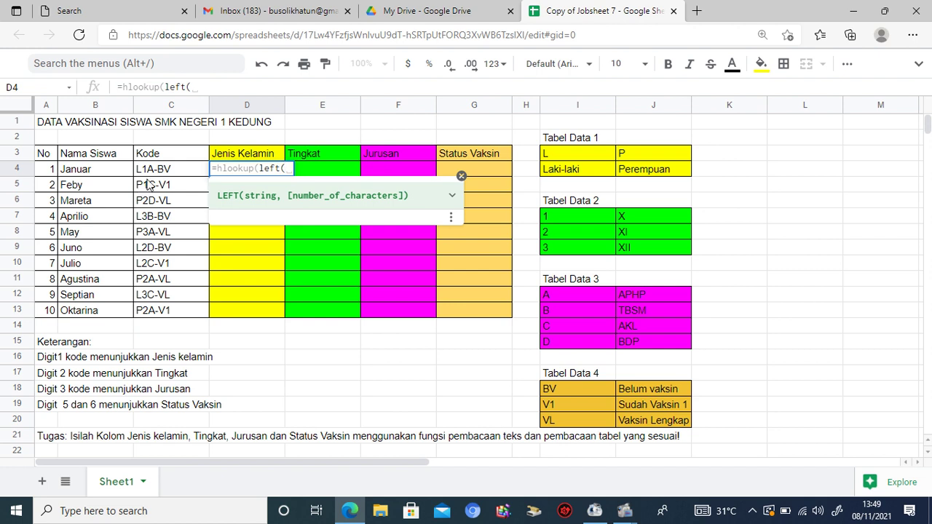
pyautogui.click(154, 173)
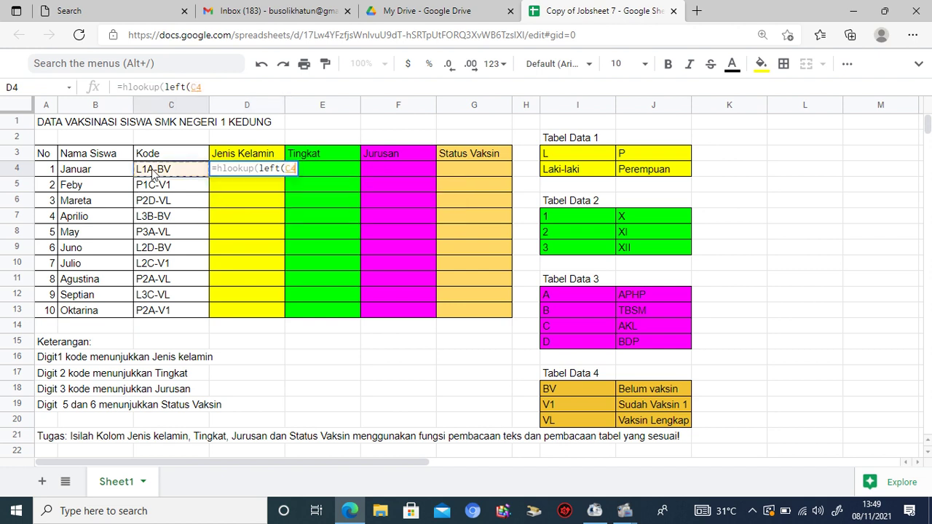
pyautogui.write(',')
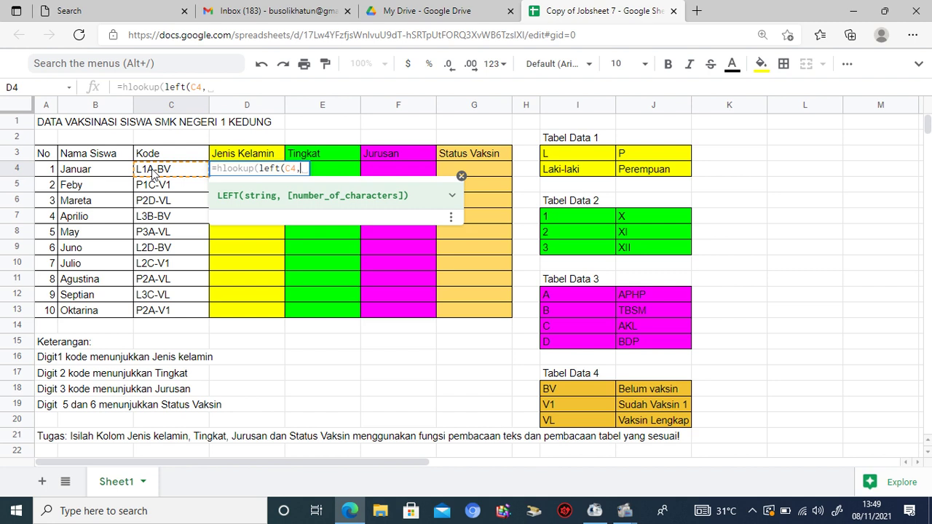
pyautogui.write('1')
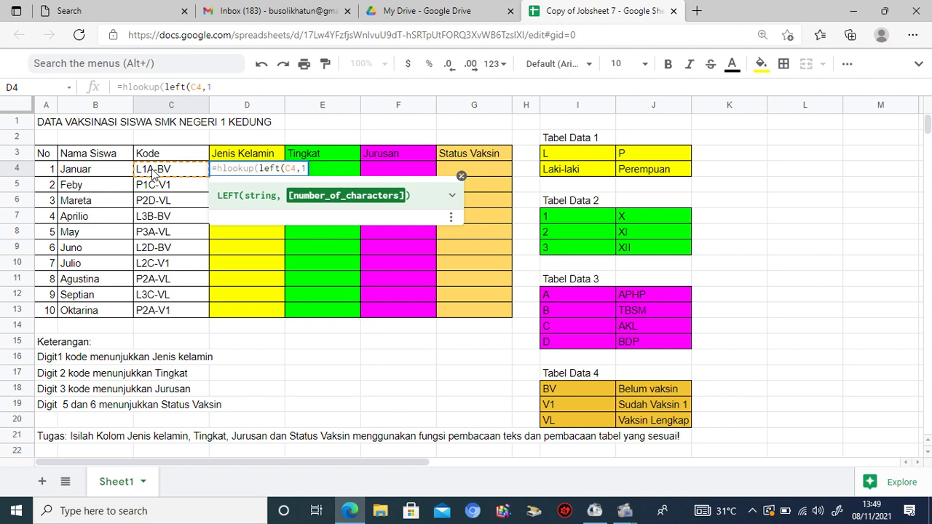
pyautogui.write(')')
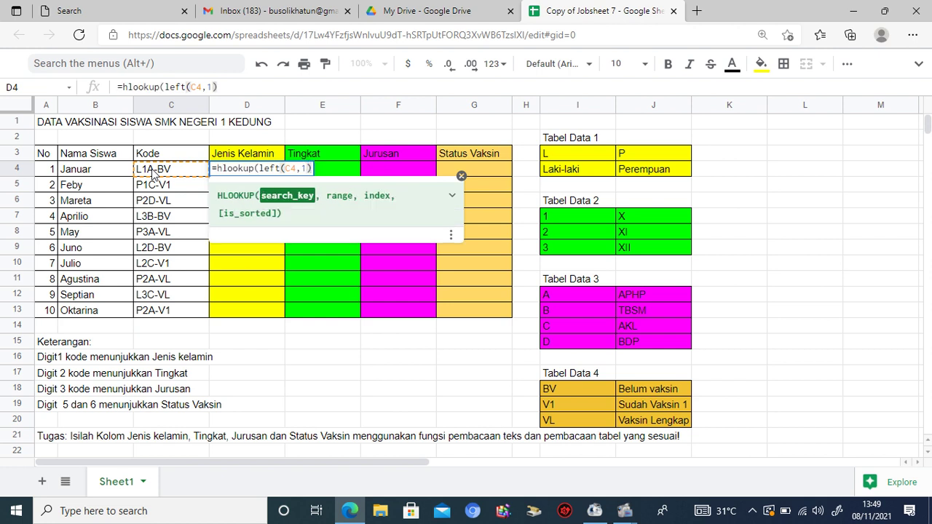
pyautogui.write(',')
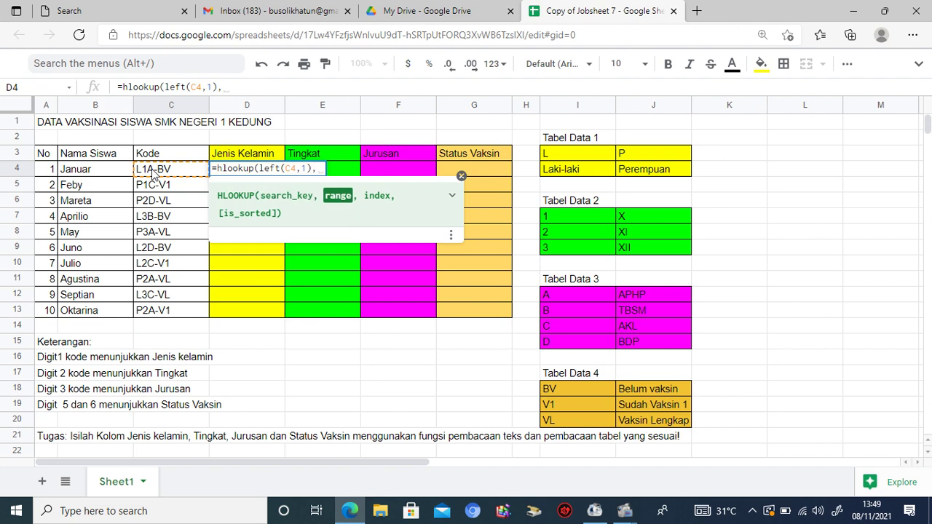
# Set the HLOOKUP range to the Tabel Data 1 cells as the absolute reference $I$3:$J$4.
pyautogui.click(552, 161)
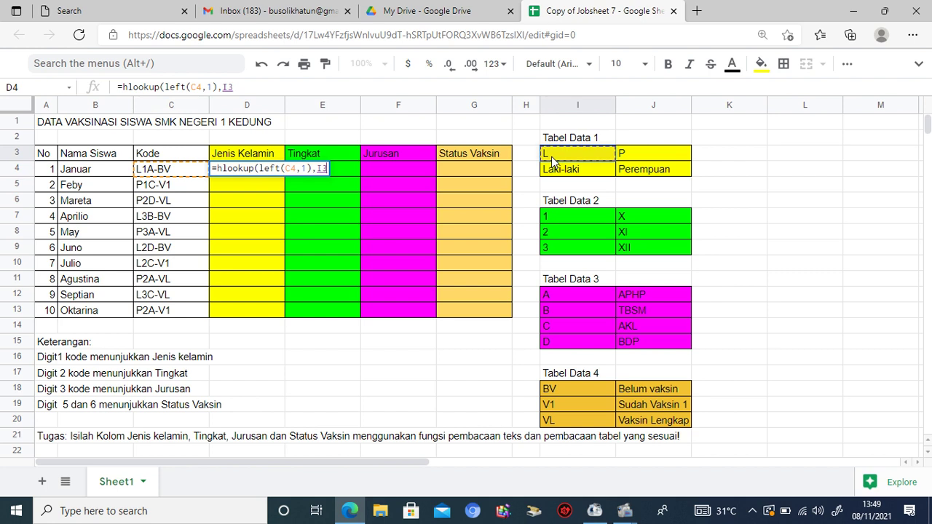
pyautogui.moveTo(574, 157); pyautogui.dragTo(652, 175)
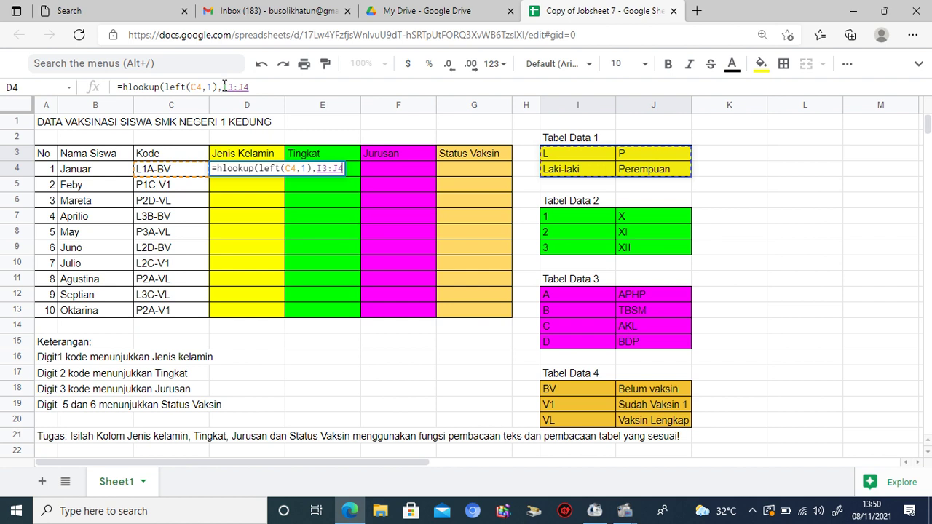
pyautogui.click(225, 86)
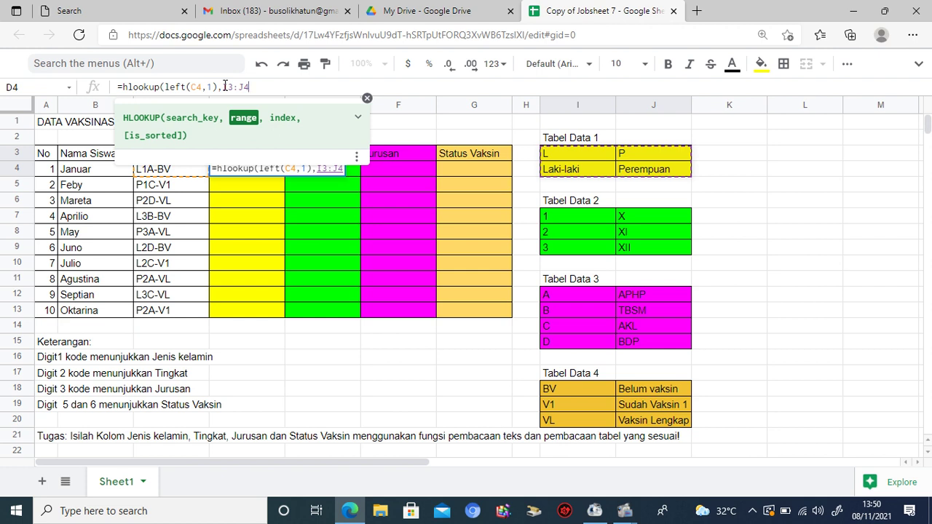
pyautogui.write('$')
pyautogui.click(233, 86)
pyautogui.write('$')
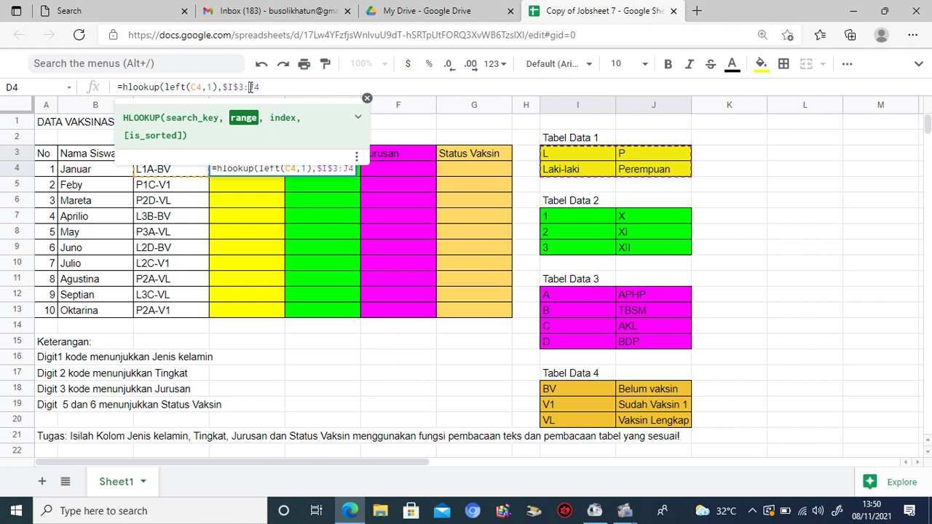
pyautogui.click(250, 86)
pyautogui.write('$')
pyautogui.click(262, 87)
pyautogui.write('$J$')
pyautogui.click(283, 86)
pyautogui.write(',')
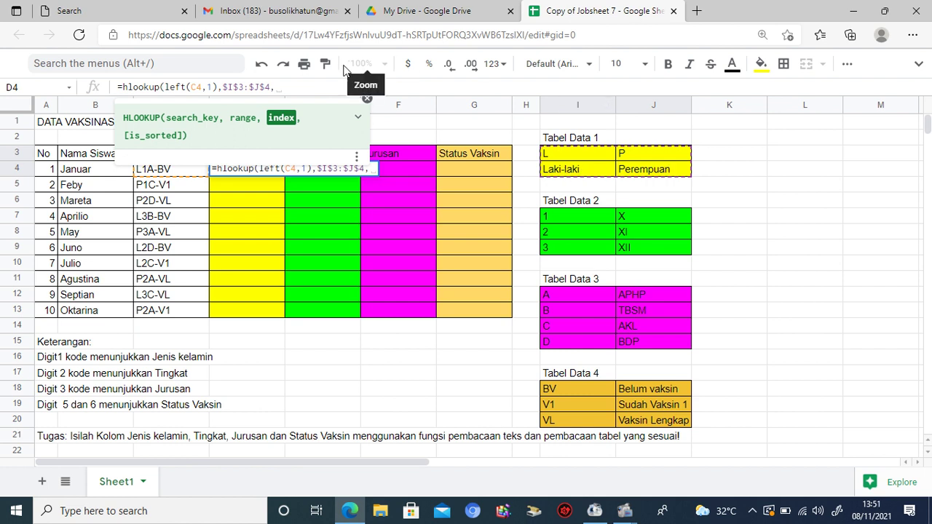
# Complete the HLOOKUP formula in D4 with index 2 and false for is_sorted.
pyautogui.write('2,')
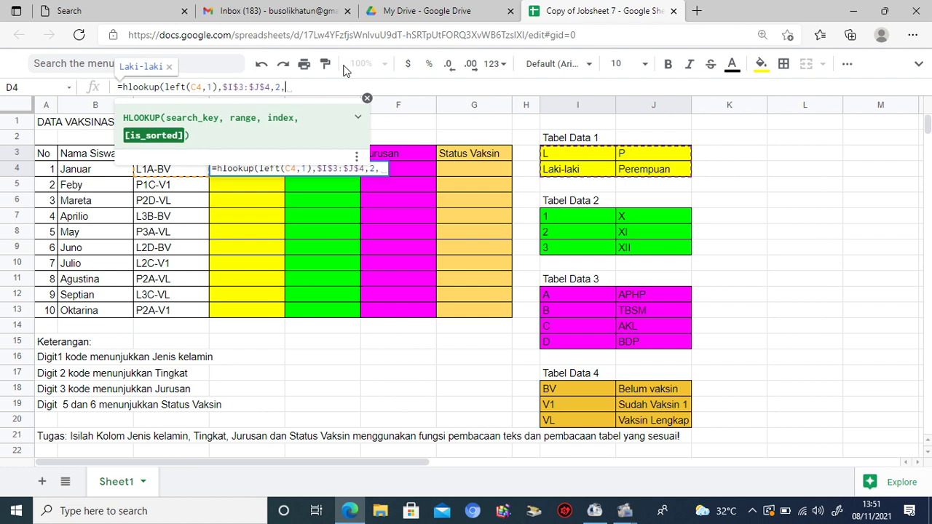
pyautogui.write('false')
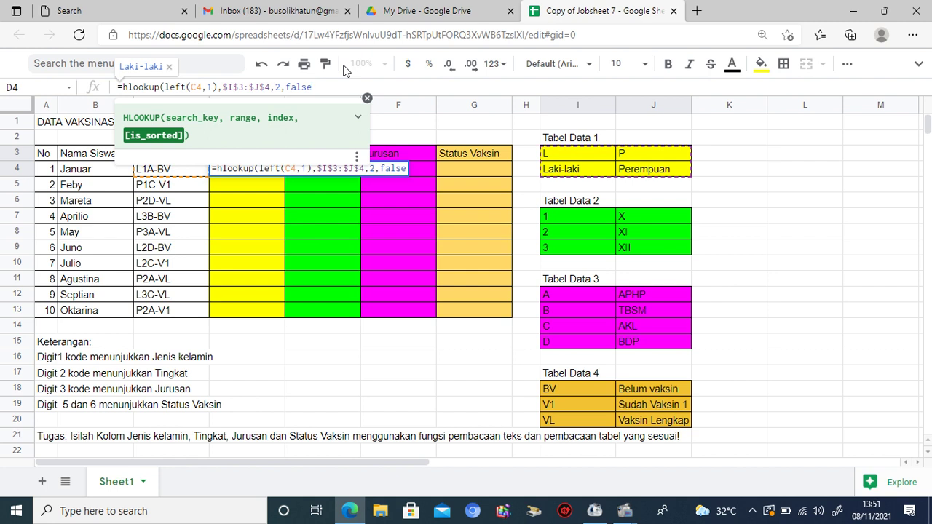
pyautogui.write(')')
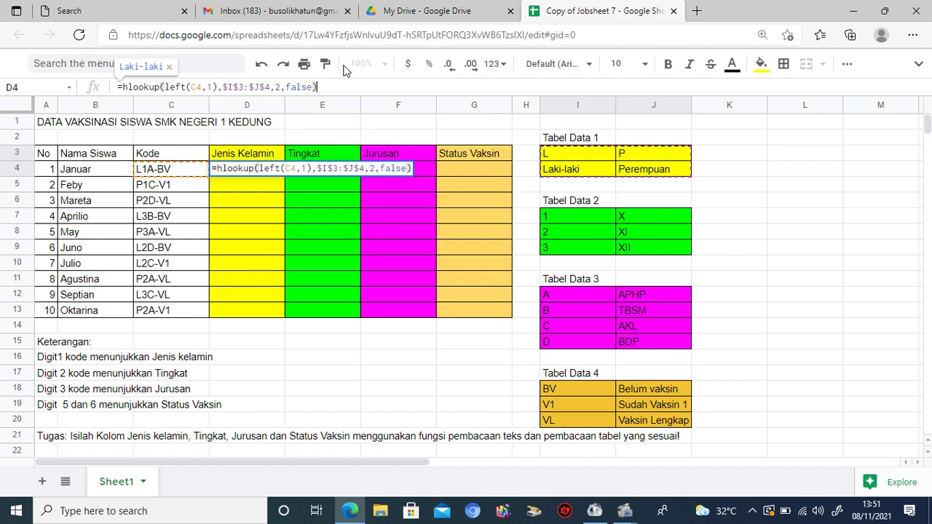
pyautogui.press('Return')
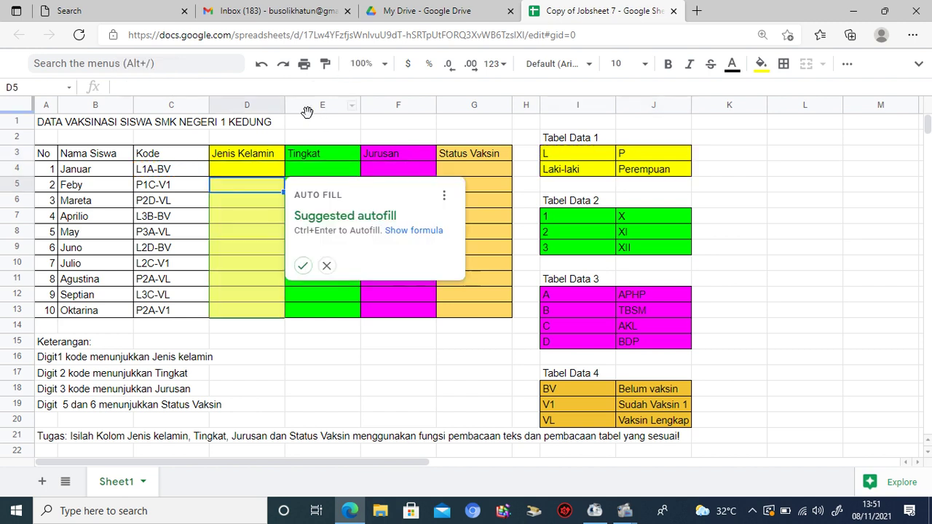
# Reject the suggested autofill and copy the D4 formula down the Jenis Kelamin column to D13.
pyautogui.click(327, 263)
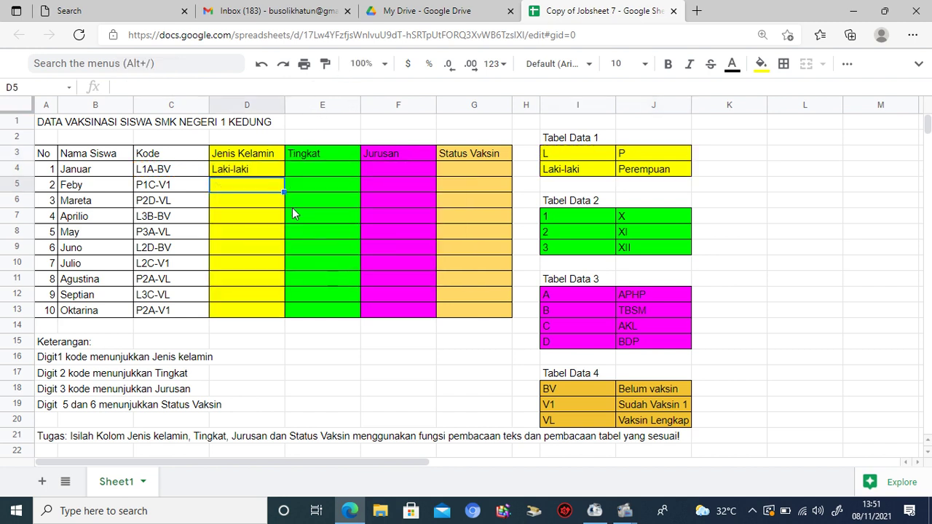
pyautogui.click(272, 174)
pyautogui.moveTo(283, 177); pyautogui.dragTo(271, 308)
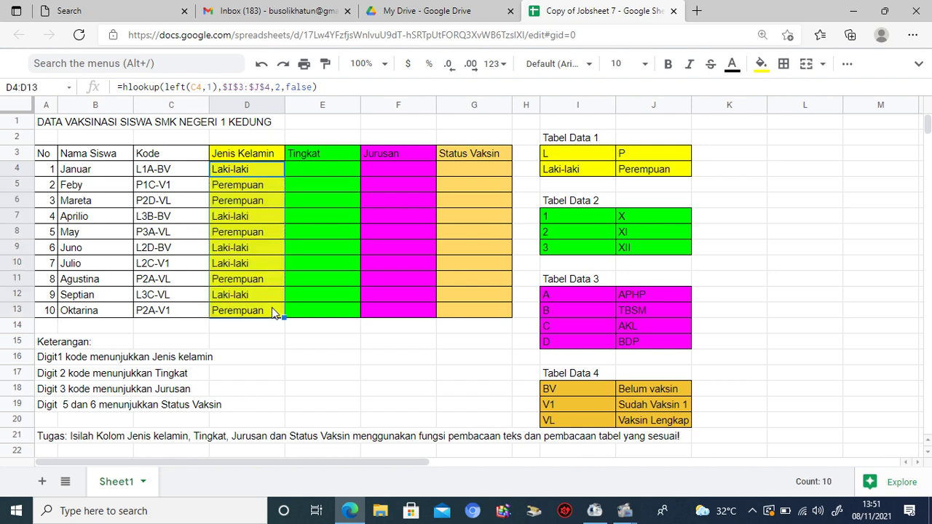
# Start a VLOOKUP formula in E4 with MID(C4,2,1) as the search key.
pyautogui.click(326, 173)
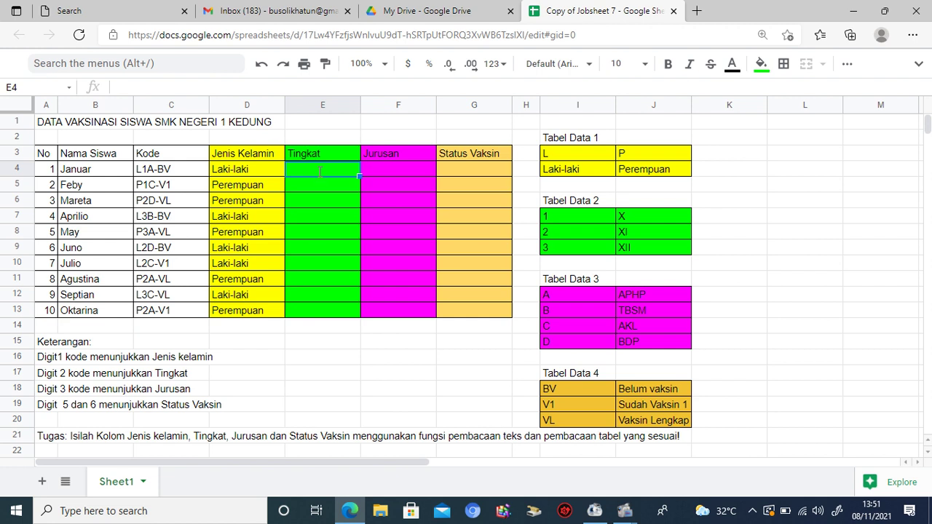
pyautogui.write('=vlookup(')
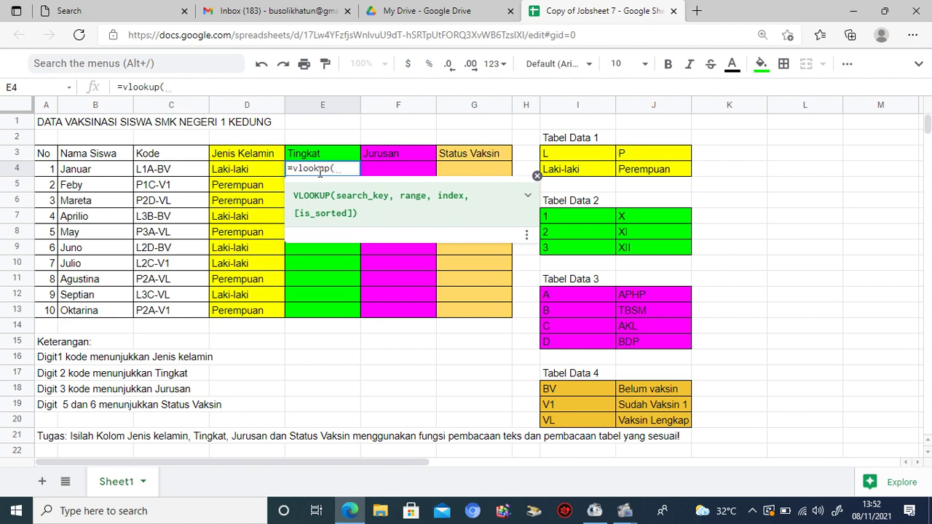
pyautogui.write('mid(')
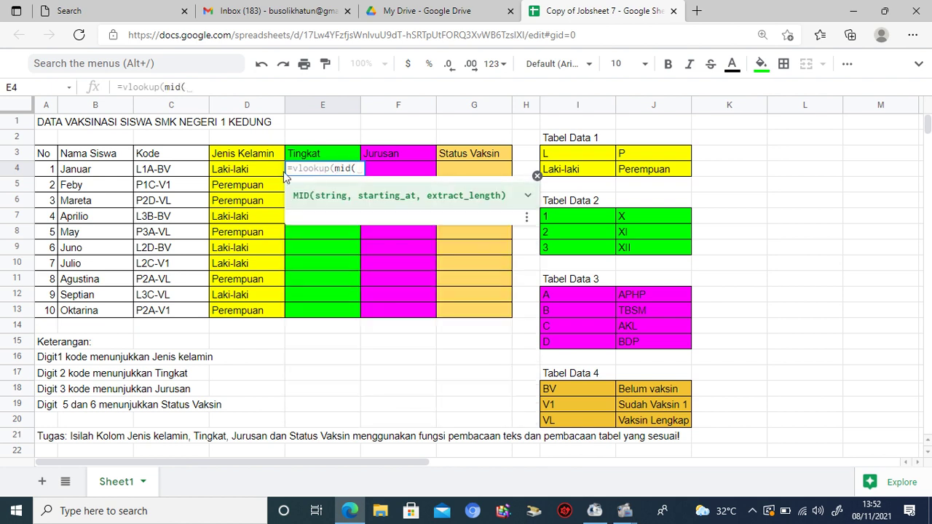
pyautogui.click(176, 168)
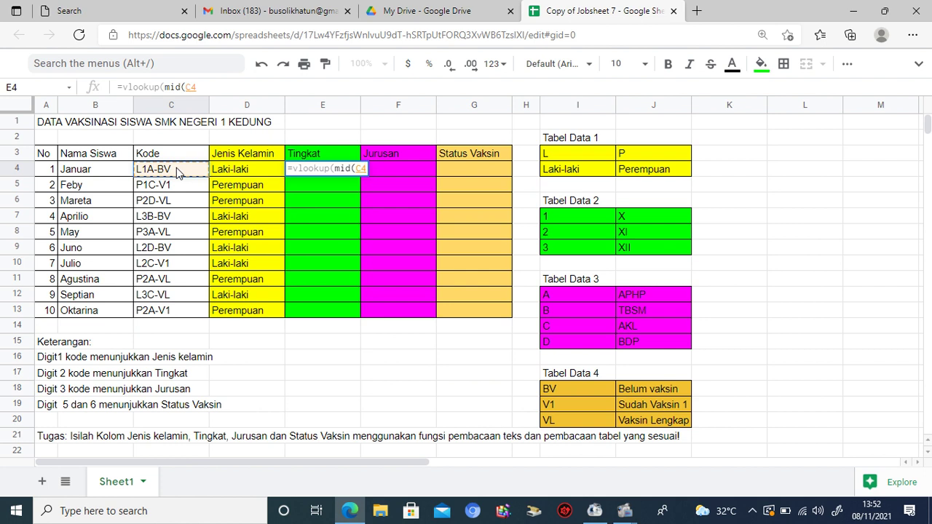
pyautogui.write(',')
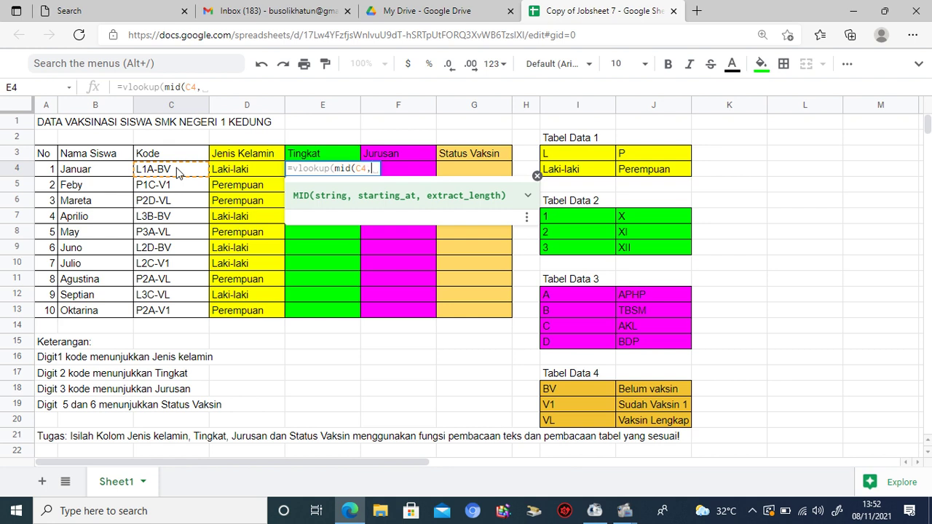
pyautogui.write('2,')
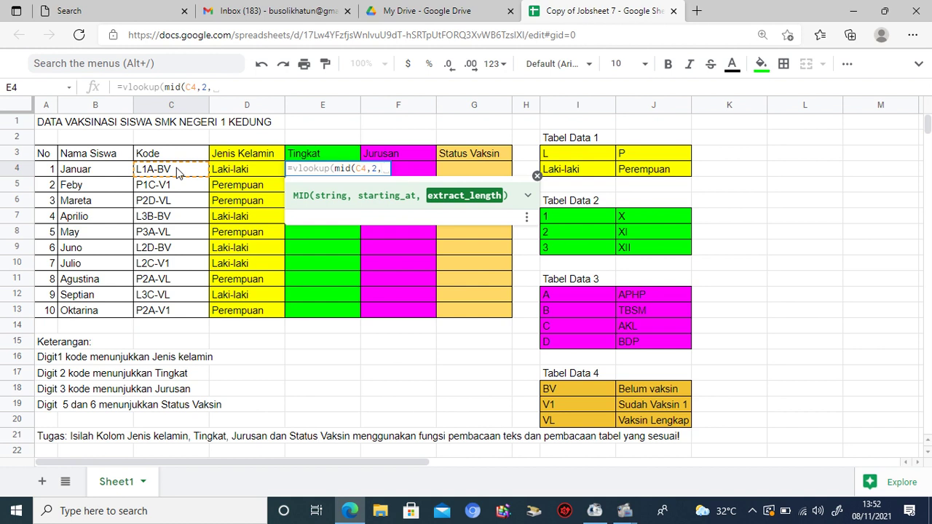
pyautogui.write('1),')
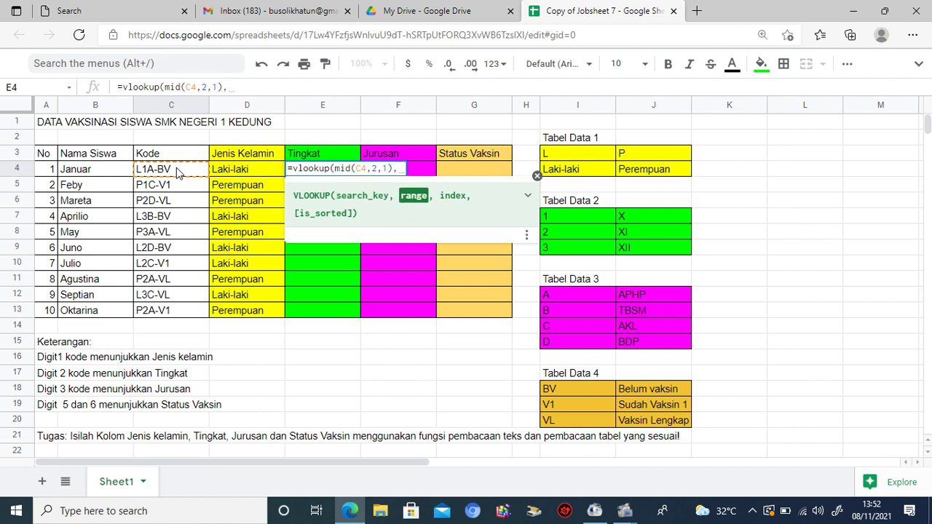
# Set the VLOOKUP range to the Tabel Data 2 cells as the absolute reference $I$7:$J$9.
pyautogui.moveTo(562, 218); pyautogui.dragTo(650, 250)
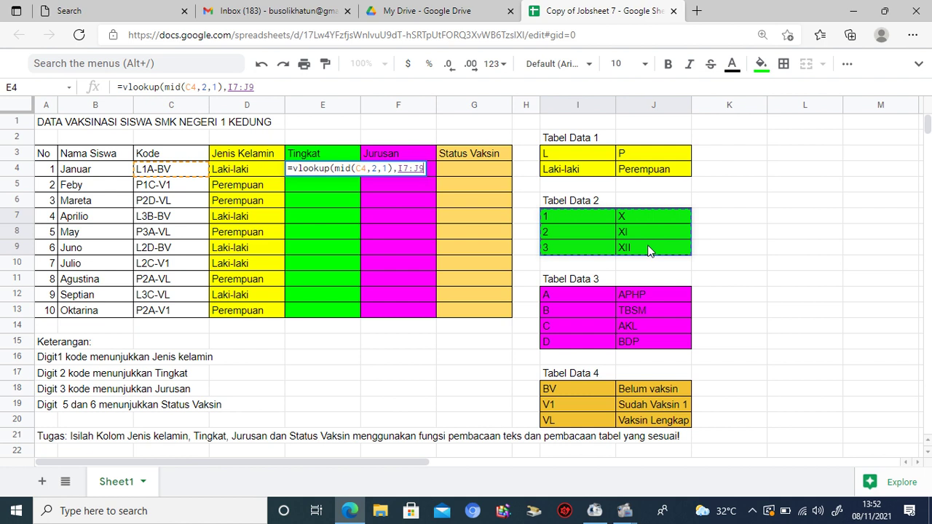
pyautogui.click(399, 168)
pyautogui.write('$')
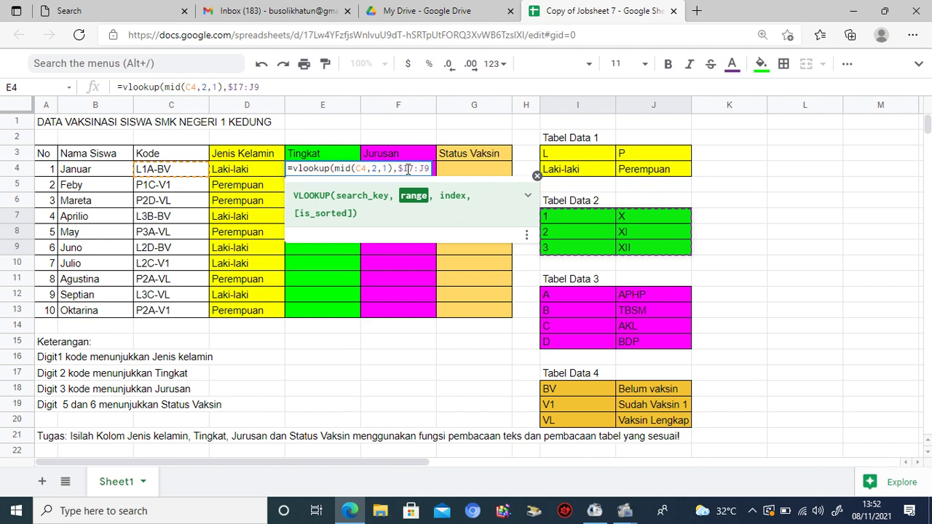
pyautogui.click(408, 168)
pyautogui.write('$')
pyautogui.click(427, 168)
pyautogui.write('&')
pyautogui.press('BackSpace')
pyautogui.write('$')
pyautogui.click(437, 168)
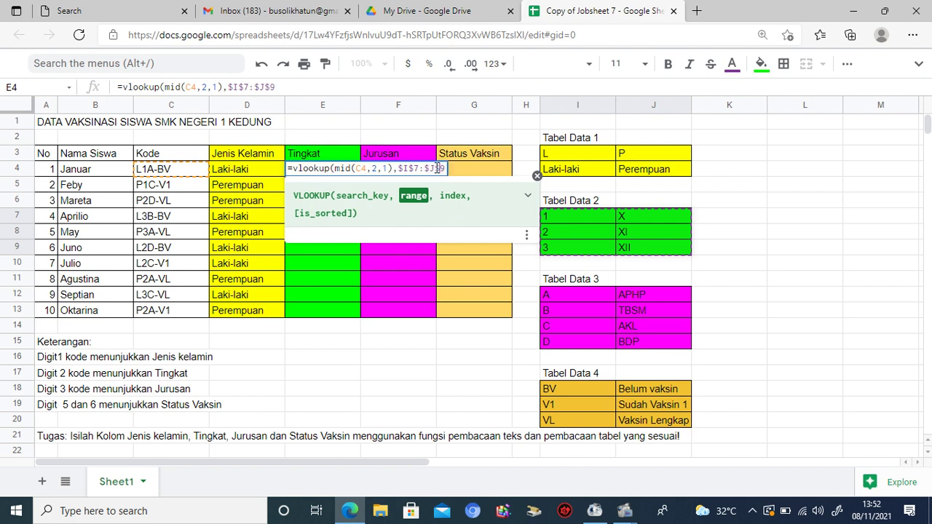
pyautogui.write('$9,')
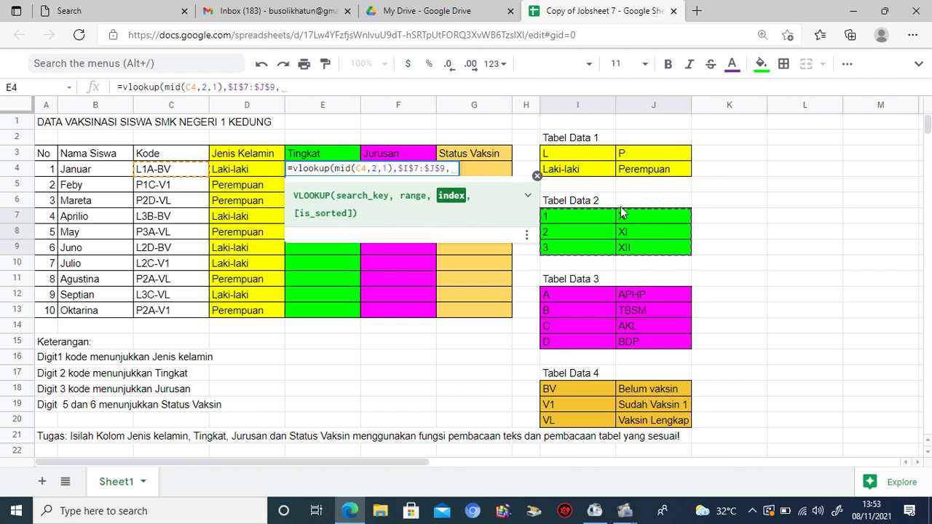
# Complete the VLOOKUP formula in E4 with index 2 and false for is_sorted.
pyautogui.write('2')
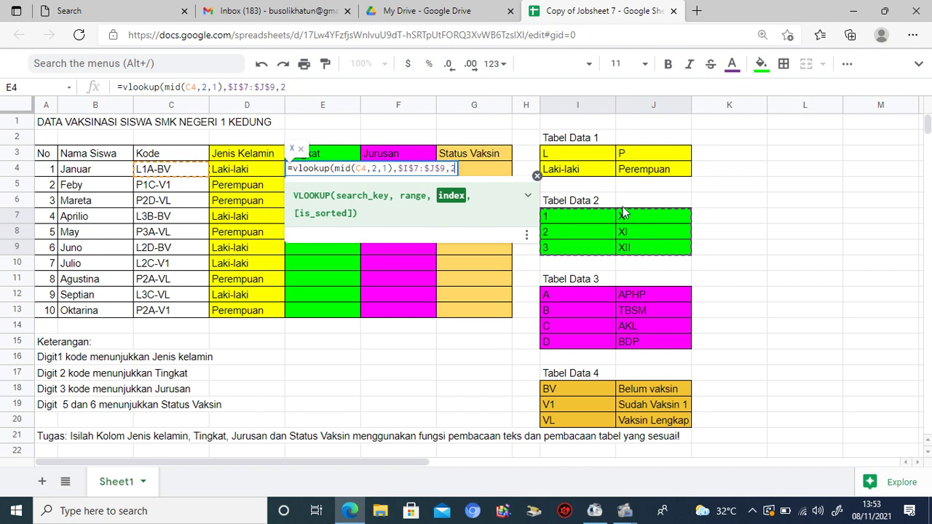
pyautogui.write(',f')
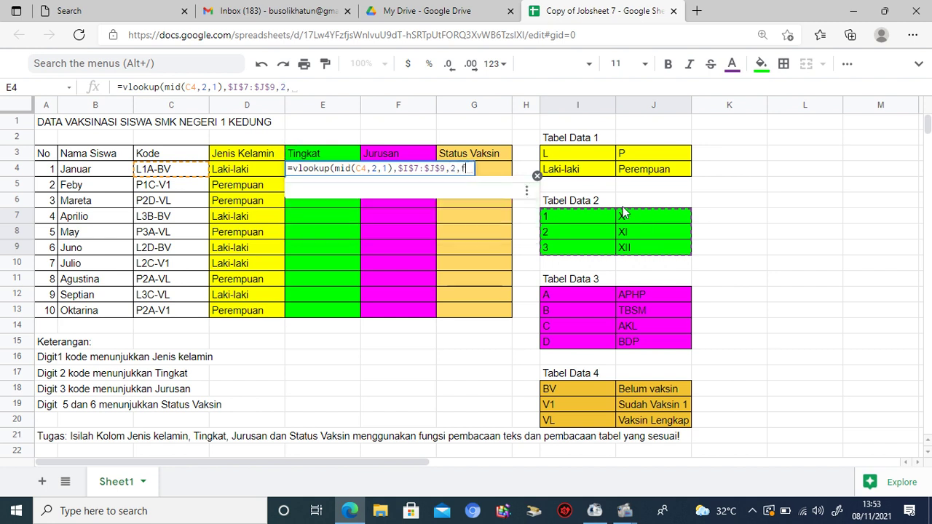
pyautogui.write('alse)')
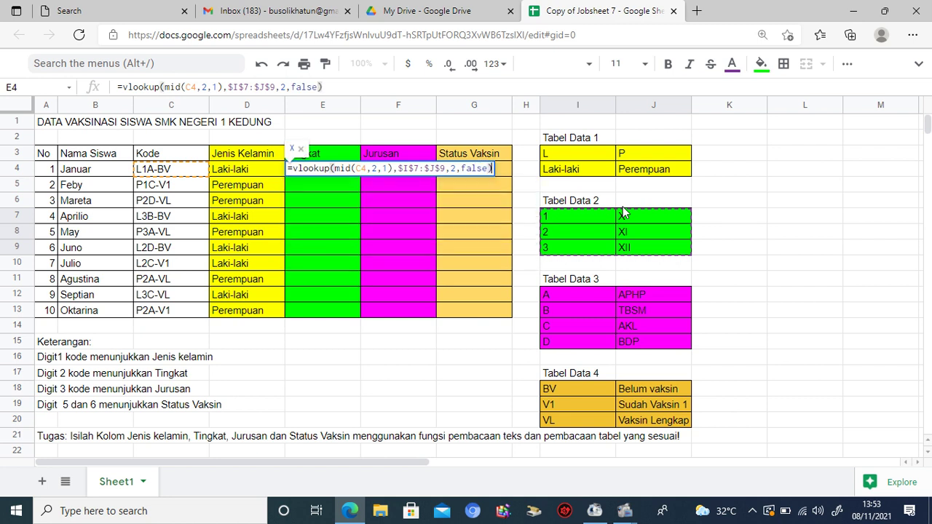
pyautogui.press('Return')
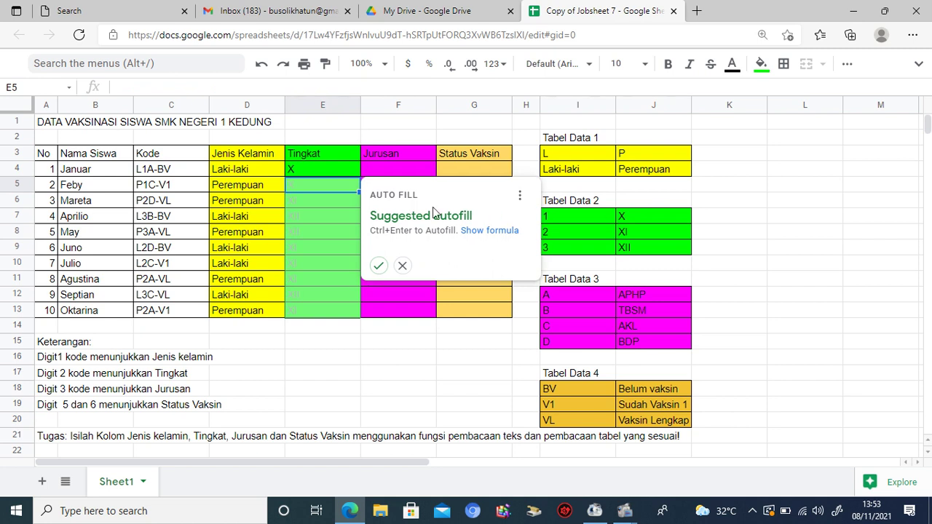
# Reject the suggested autofill and copy the E4 formula down the Tingkat column to E13.
pyautogui.click(404, 266)
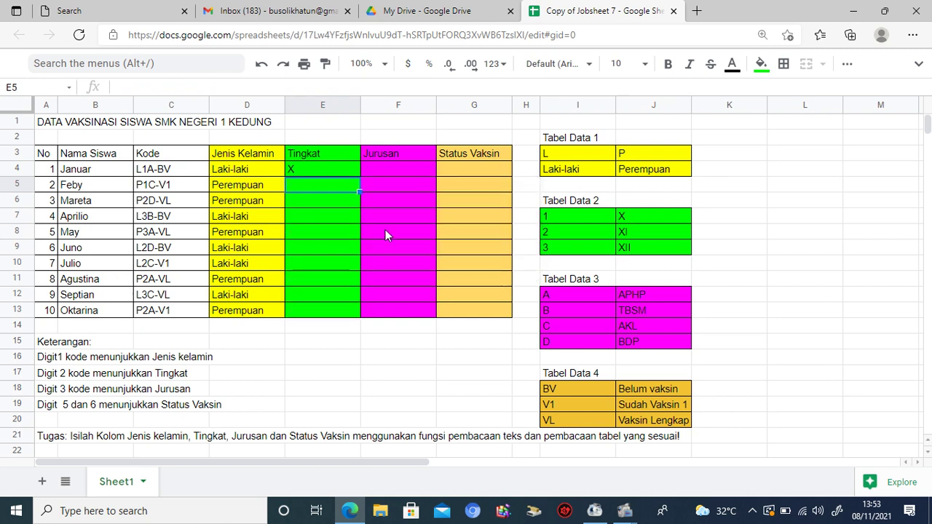
pyautogui.click(340, 170)
pyautogui.moveTo(360, 176); pyautogui.dragTo(356, 315)
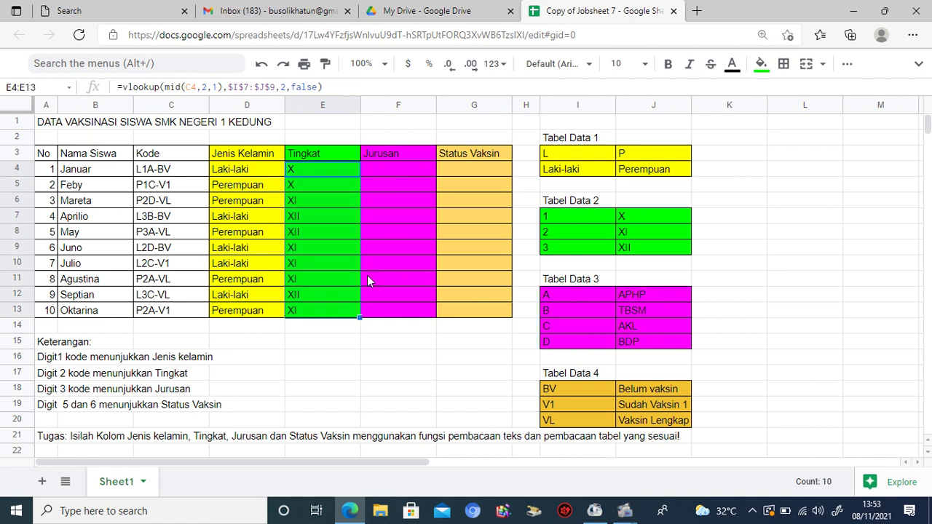
# Start a VLOOKUP formula in F4 with MID(C4,3,1) as the search key.
pyautogui.click(380, 170)
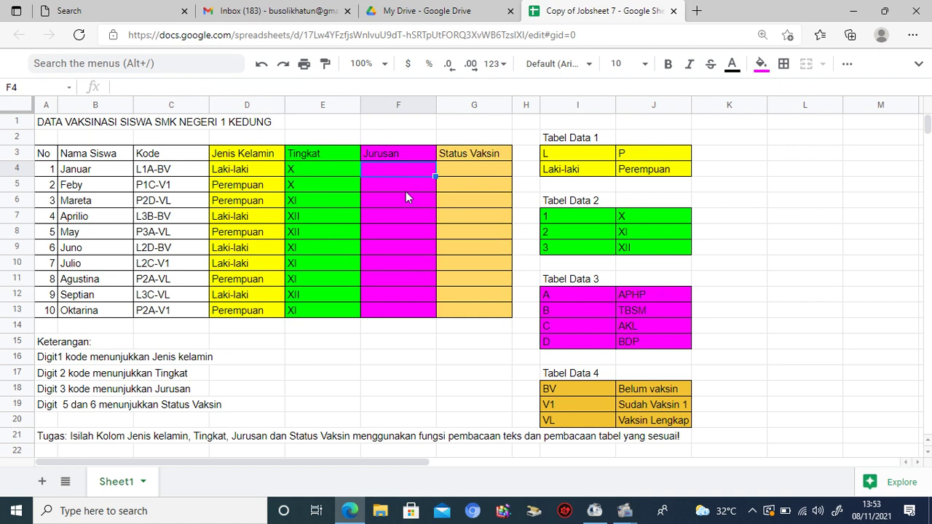
pyautogui.write('=vlooku')
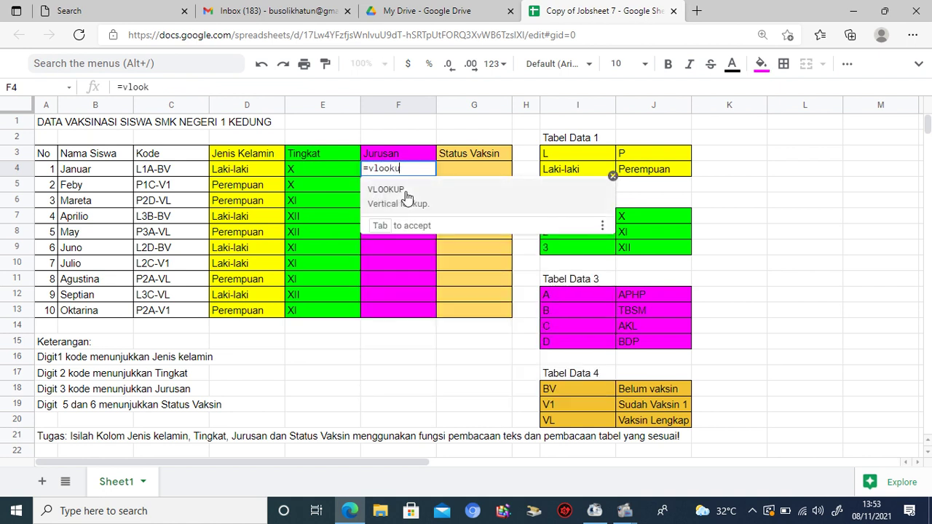
pyautogui.write('p(')
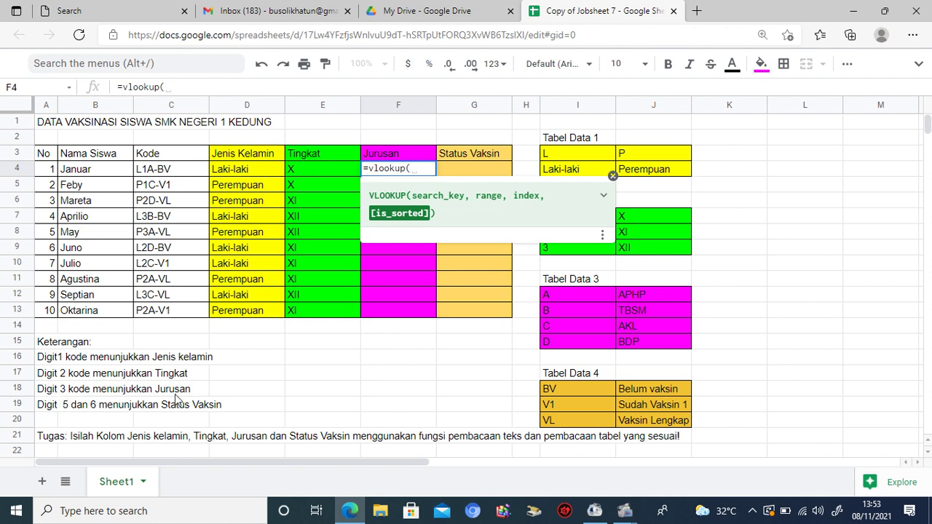
pyautogui.write('m')
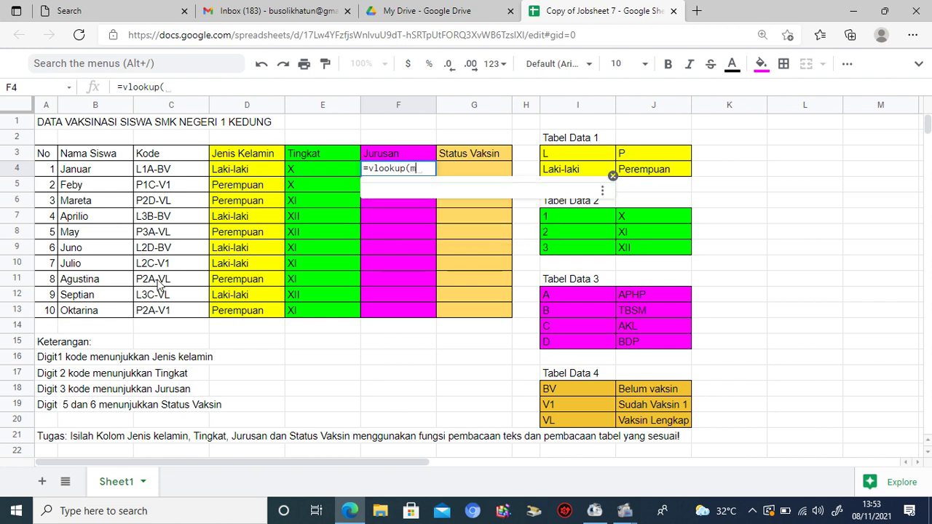
pyautogui.write('id')
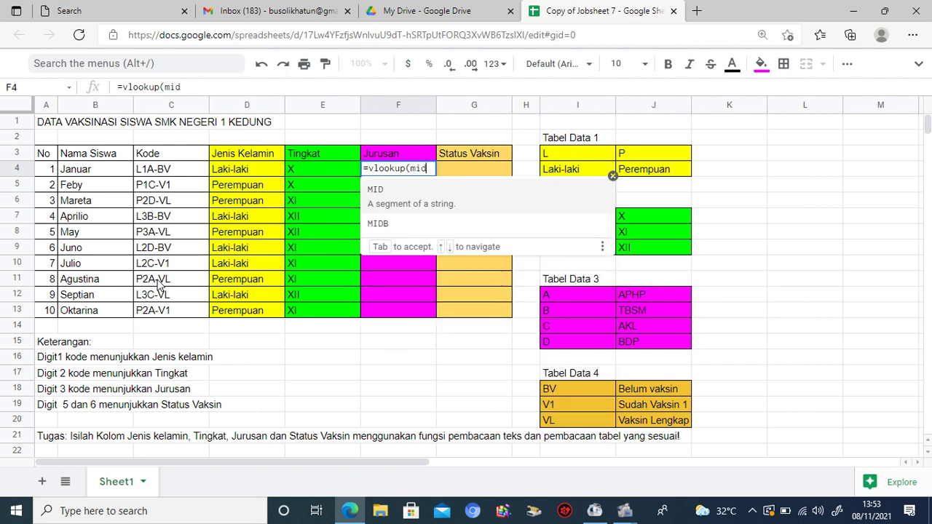
pyautogui.write('(')
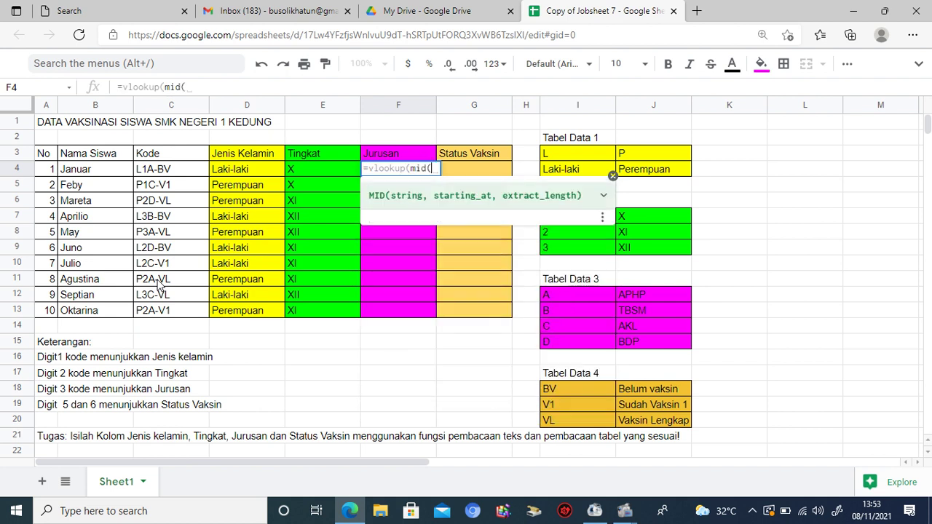
pyautogui.click(152, 175)
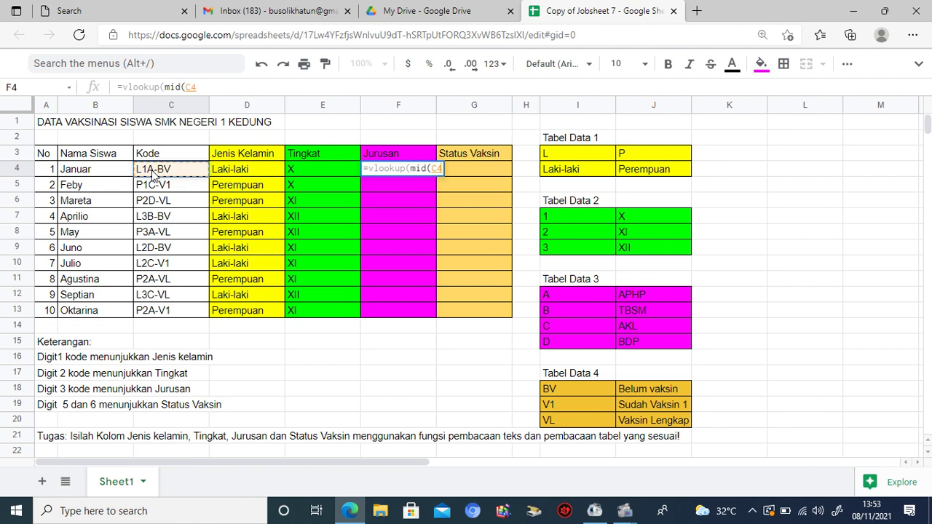
pyautogui.write(',')
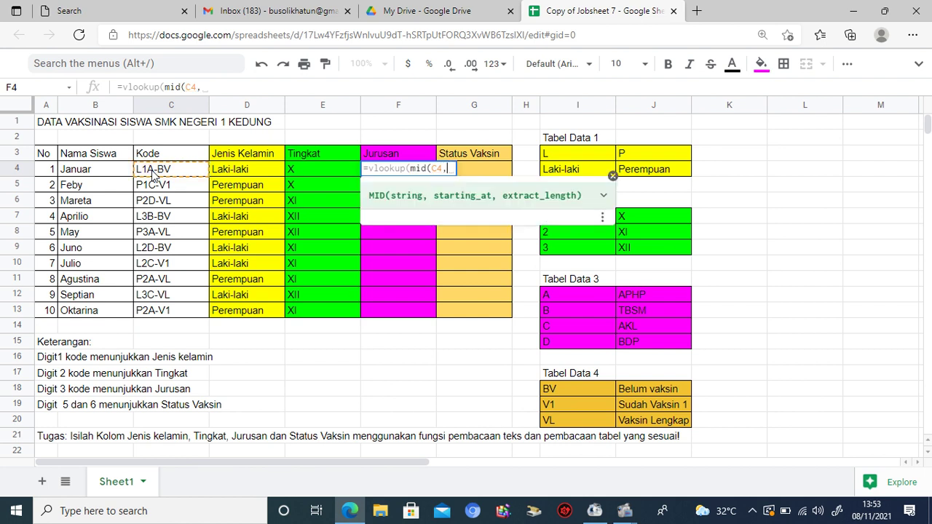
pyautogui.write('3')
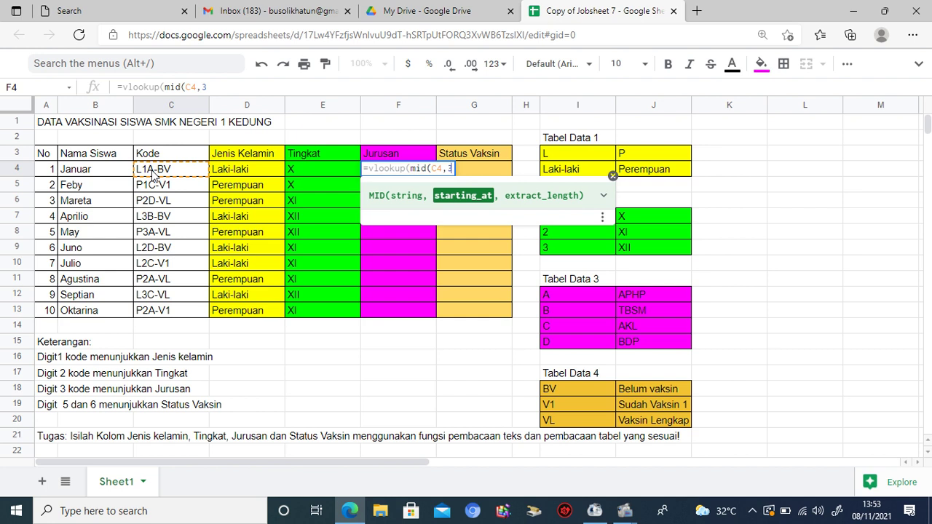
pyautogui.write(',')
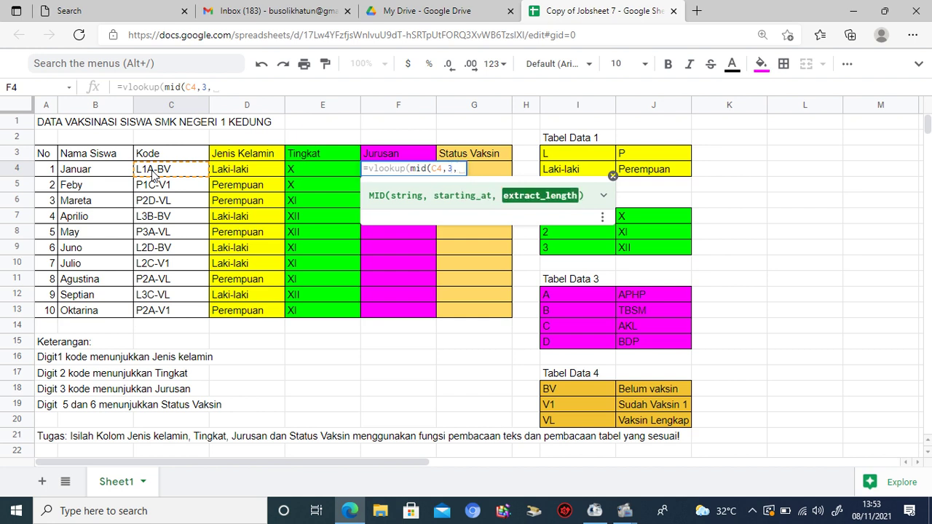
pyautogui.write('1),')
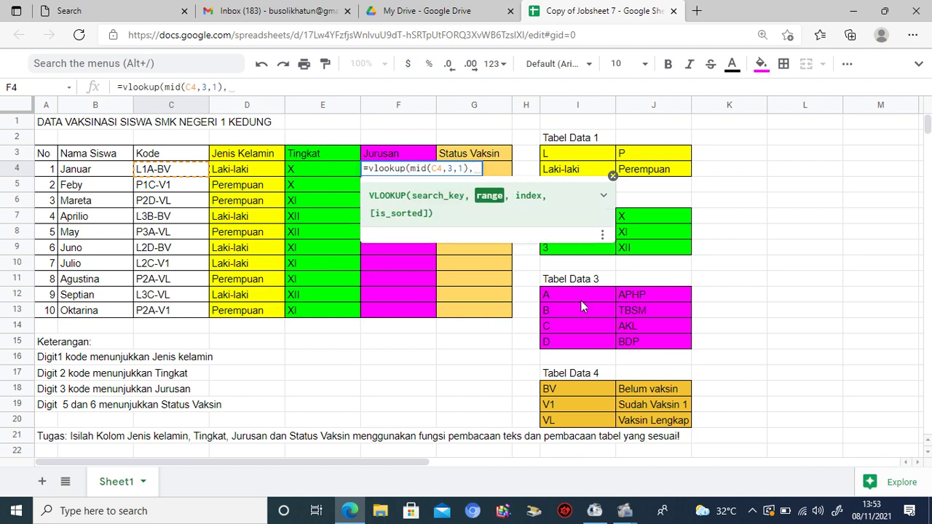
# Try to make the Tabel Data 3 cells the absolute VLOOKUP range in F4, entering $I$12:&J$15.
pyautogui.moveTo(560, 295); pyautogui.dragTo(657, 346)
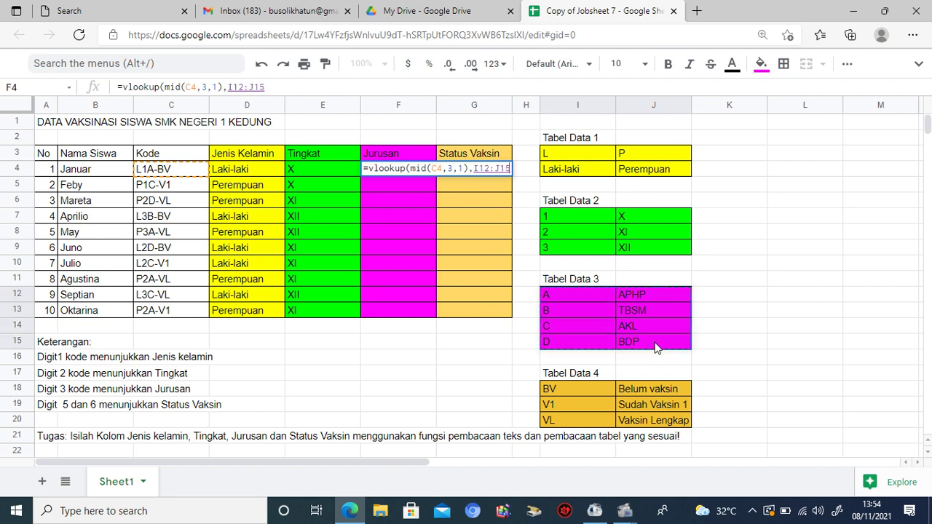
pyautogui.click(228, 87)
pyautogui.write('$')
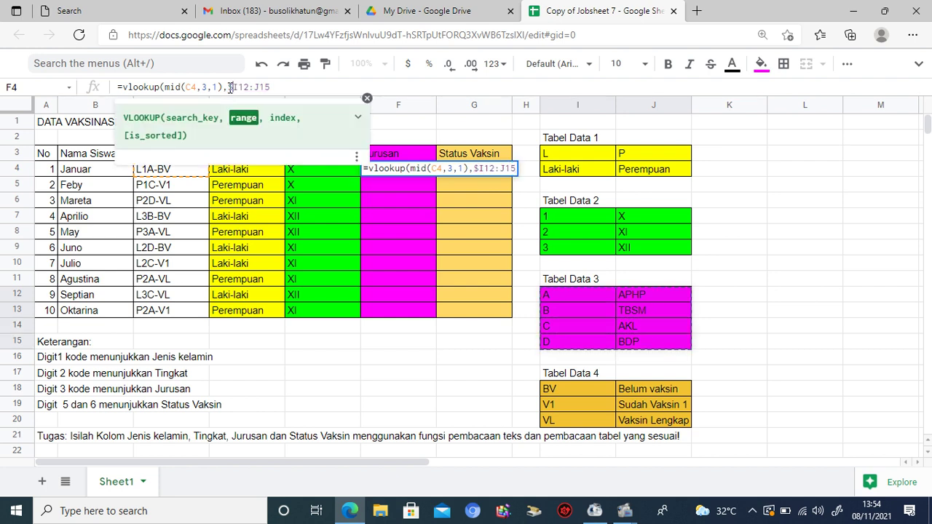
pyautogui.click(238, 88)
pyautogui.write('$')
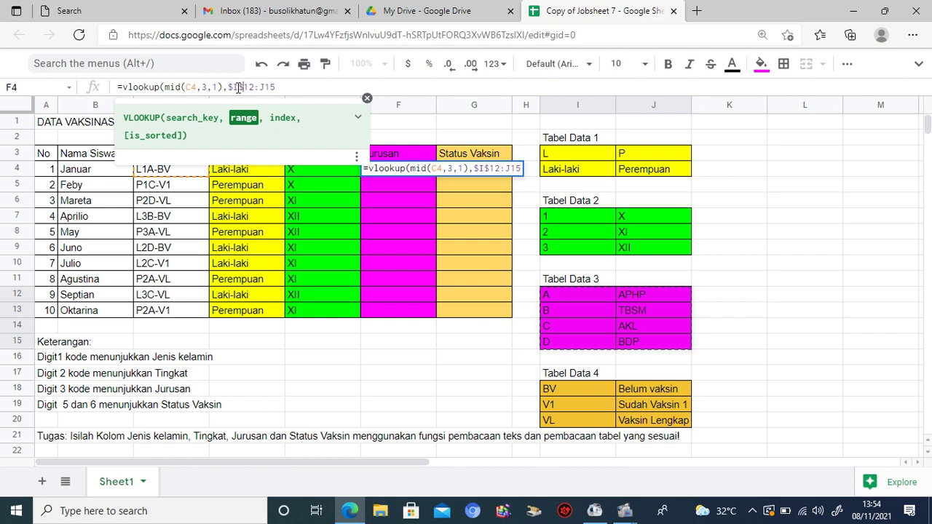
pyautogui.click(261, 87)
pyautogui.write('&')
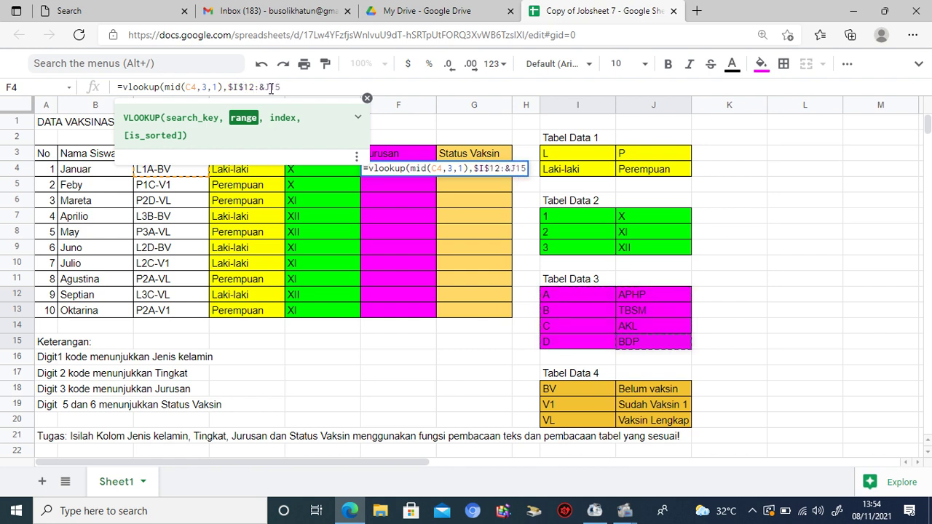
pyautogui.click(273, 88)
pyautogui.write('$')
# Complete the VLOOKUP formula in F4 with index 2 and false for is_sorted.
pyautogui.click(306, 86)
pyautogui.write(',')
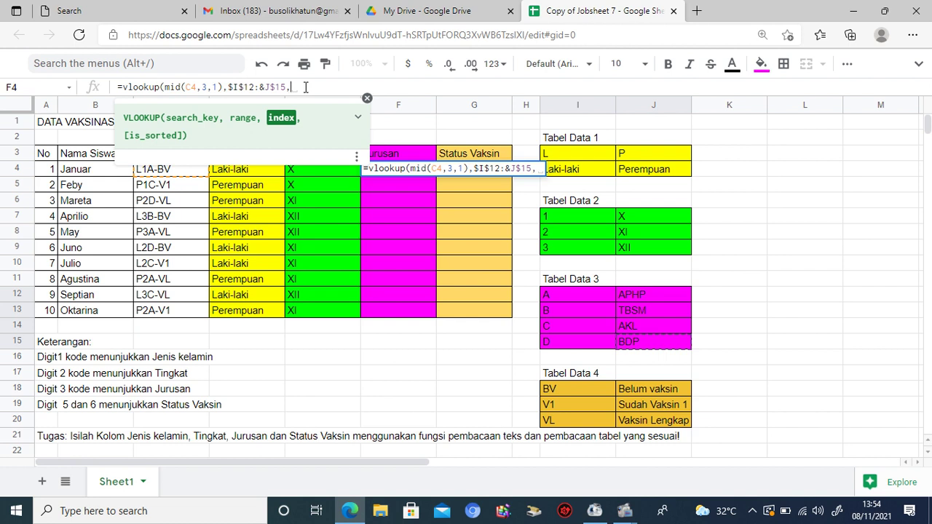
pyautogui.write('2')
pyautogui.write(',f')
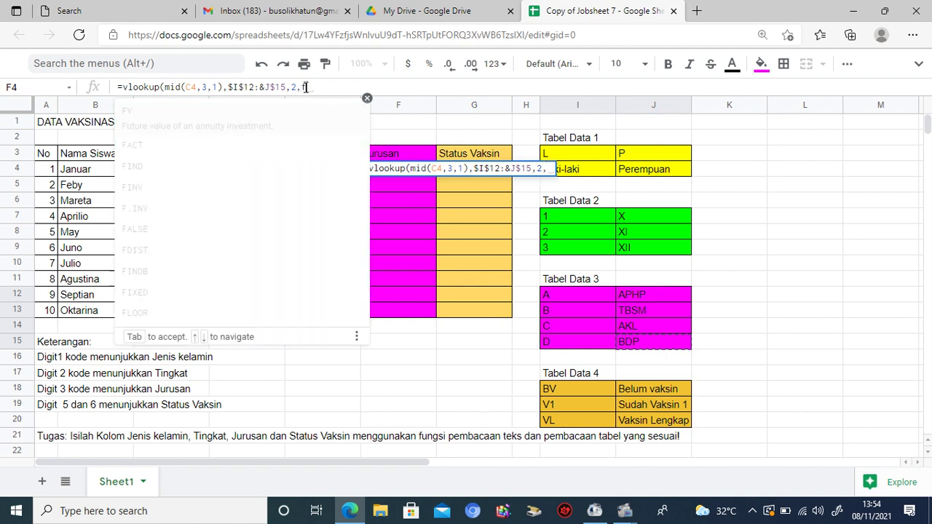
pyautogui.write('alse)')
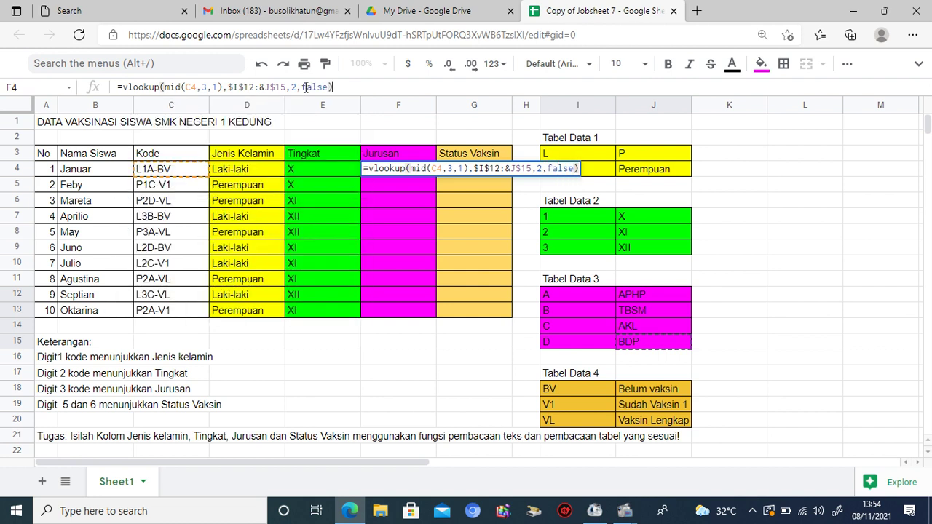
pyautogui.press('Return')
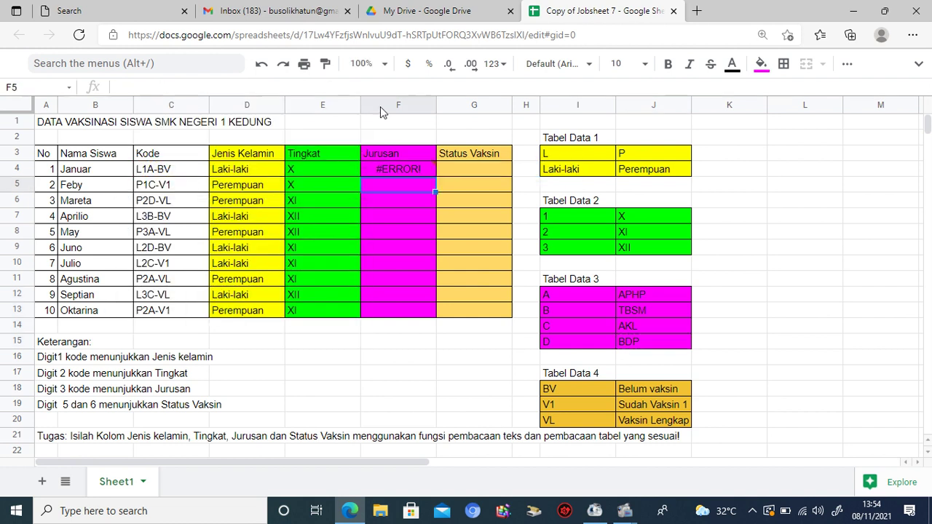
# Replace the faulty formula in F4 with a new VLOOKUP that uses MID(C4,3,1) as the search key.
pyautogui.click(413, 168)
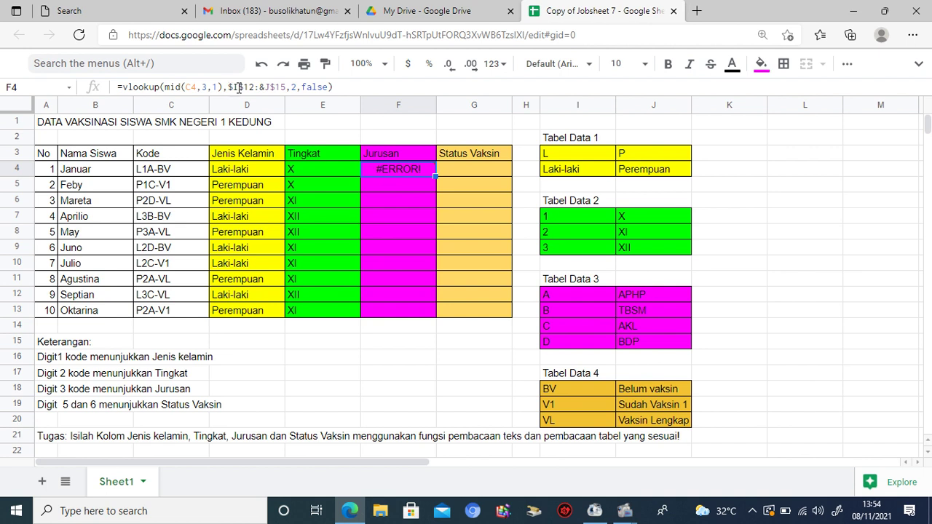
pyautogui.moveTo(334, 87); pyautogui.dragTo(86, 100)
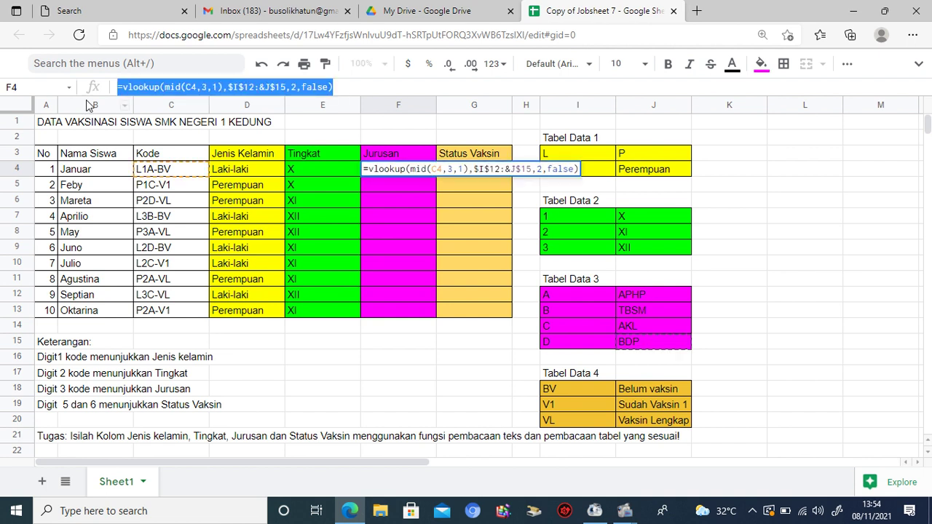
pyautogui.write('=vlookup')
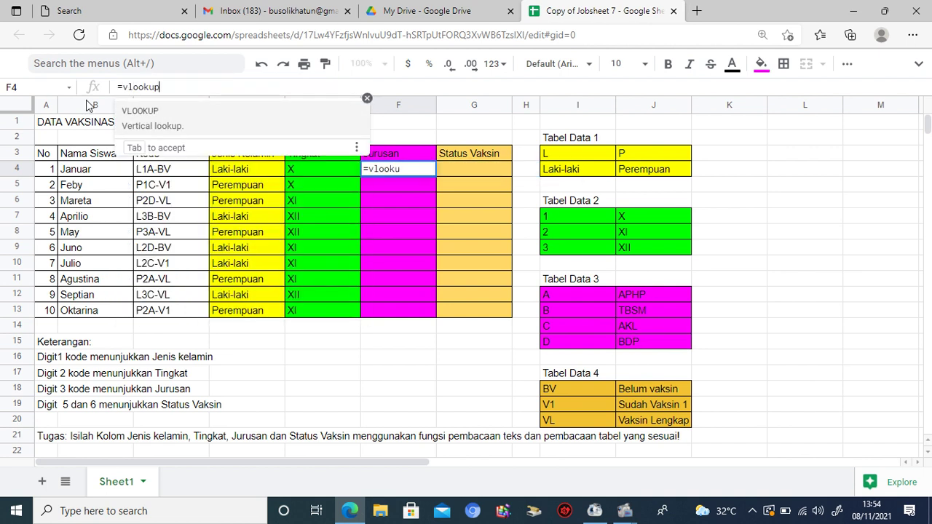
pyautogui.write('(m')
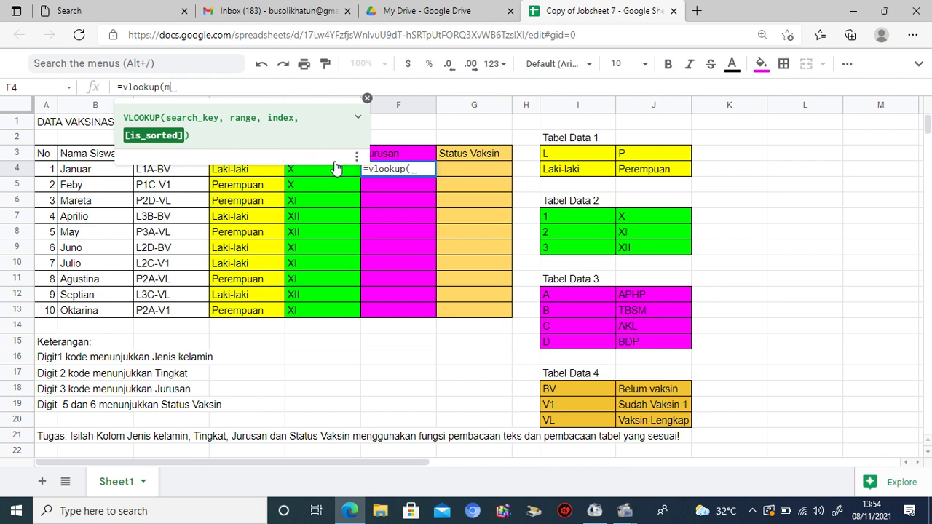
pyautogui.write('id(')
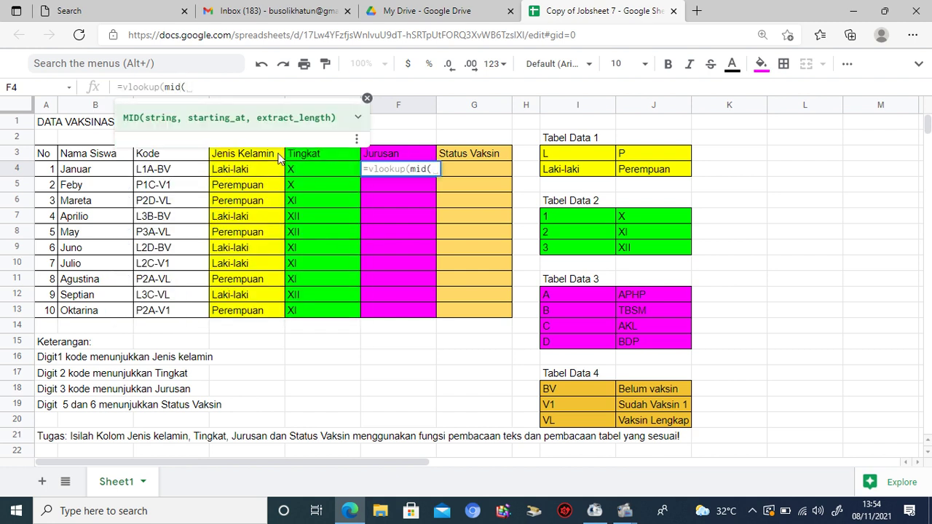
pyautogui.click(159, 171)
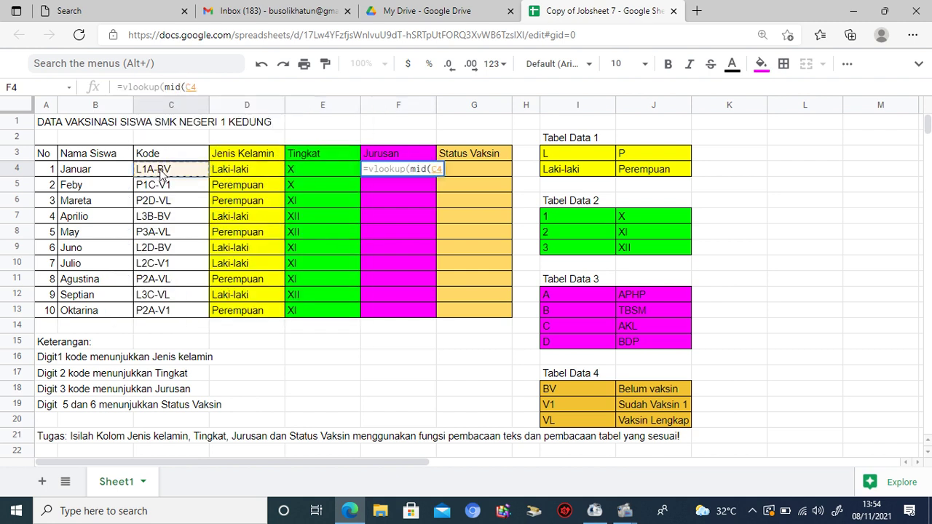
pyautogui.write(',3')
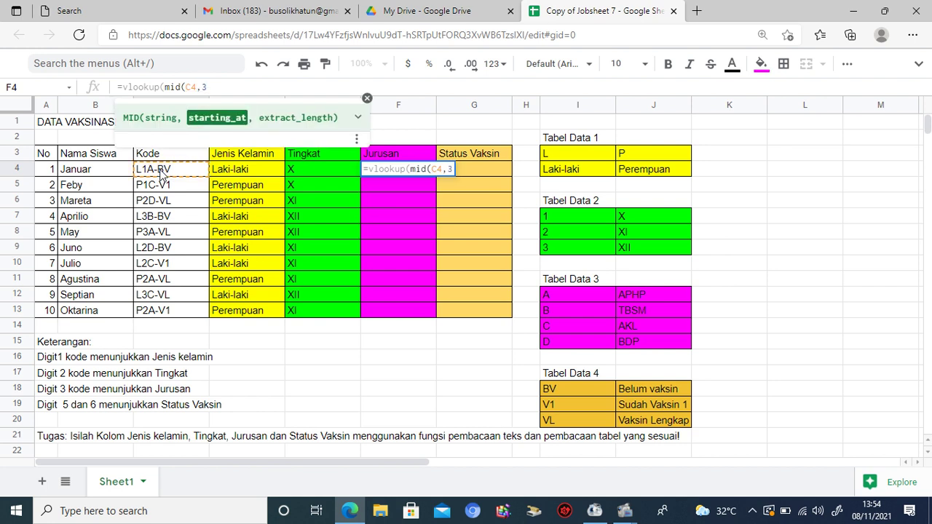
pyautogui.write(',1')
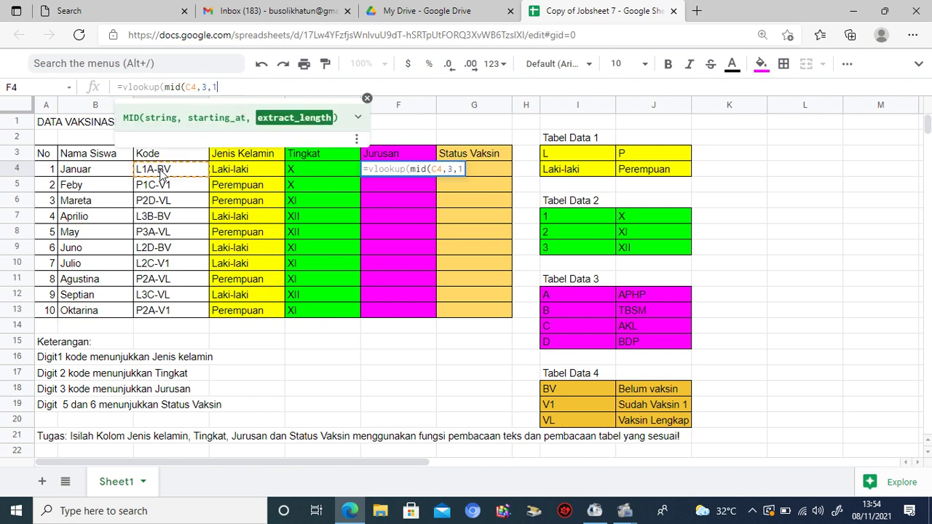
pyautogui.write('),')
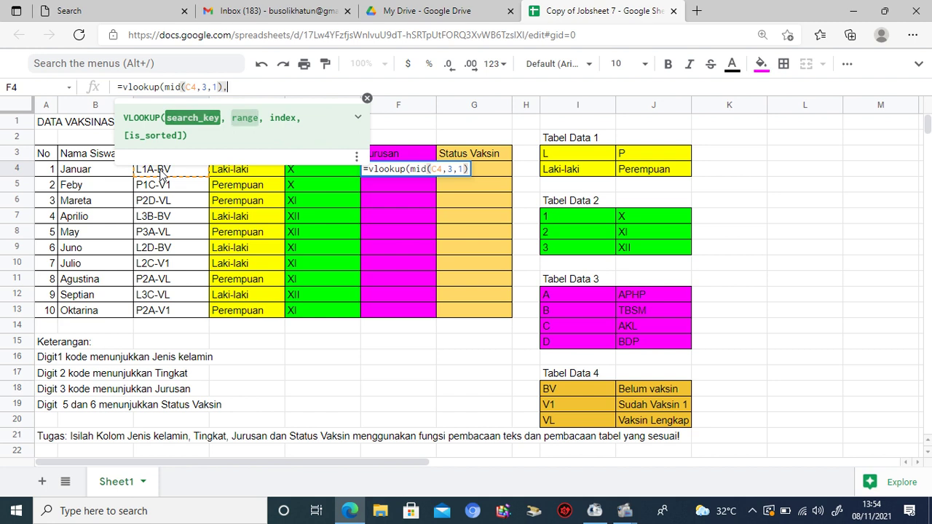
# Complete the VLOOKUP formula in F4 with the absolute Tabel Data 3 range $I$12:$J$15, index 2 and false for is_sorted.
pyautogui.moveTo(552, 291); pyautogui.dragTo(652, 346)
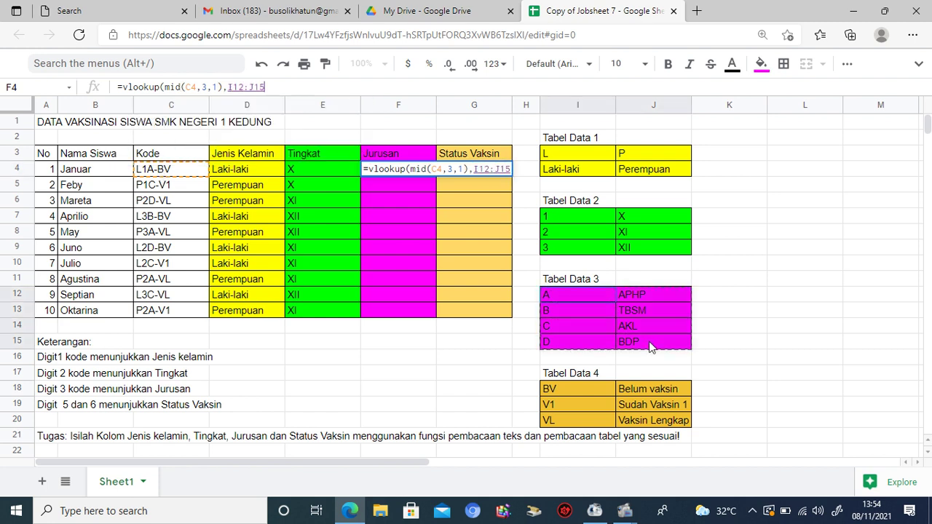
pyautogui.click(229, 87)
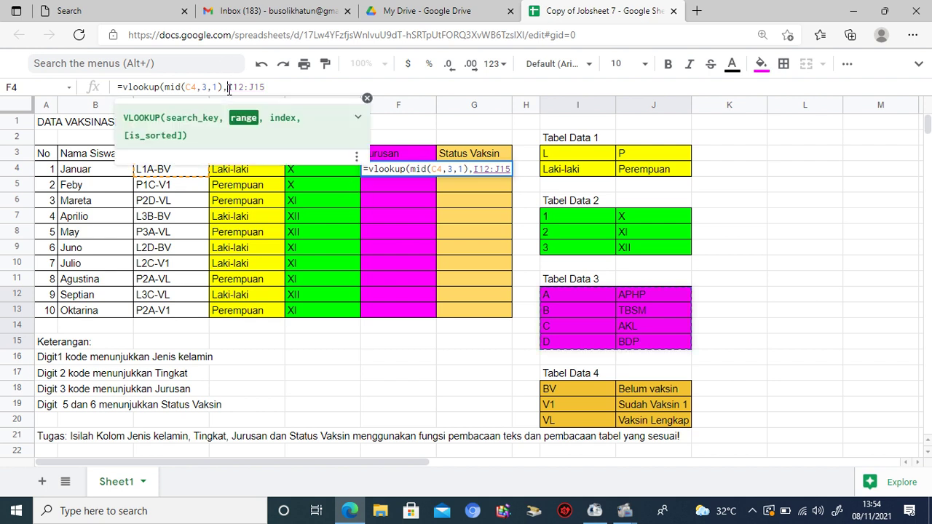
pyautogui.write('$')
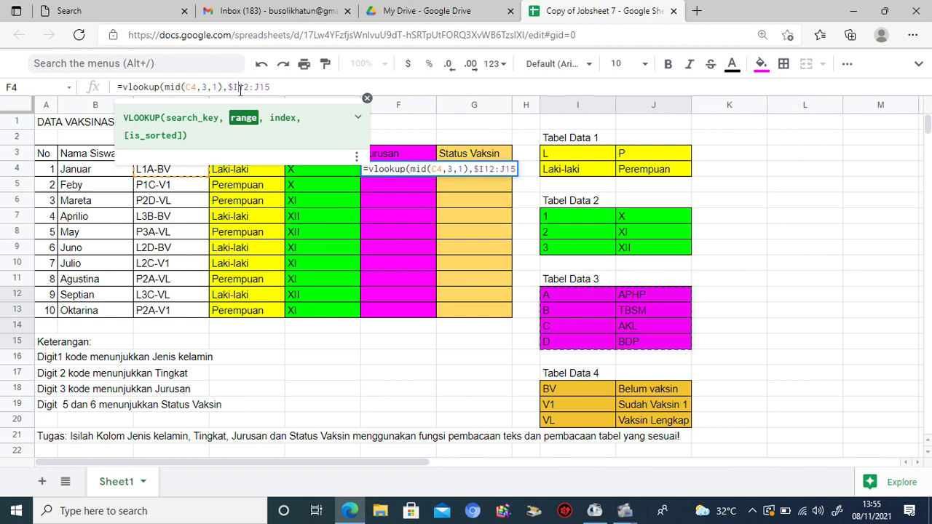
pyautogui.click(241, 88)
pyautogui.write('$')
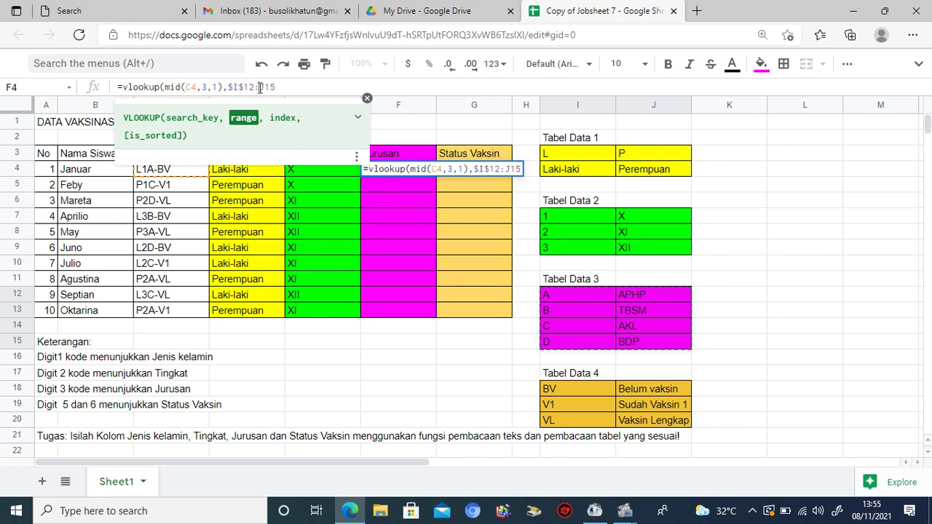
pyautogui.click(260, 88)
pyautogui.write('$')
pyautogui.click(269, 88)
pyautogui.write('$J$15,2')
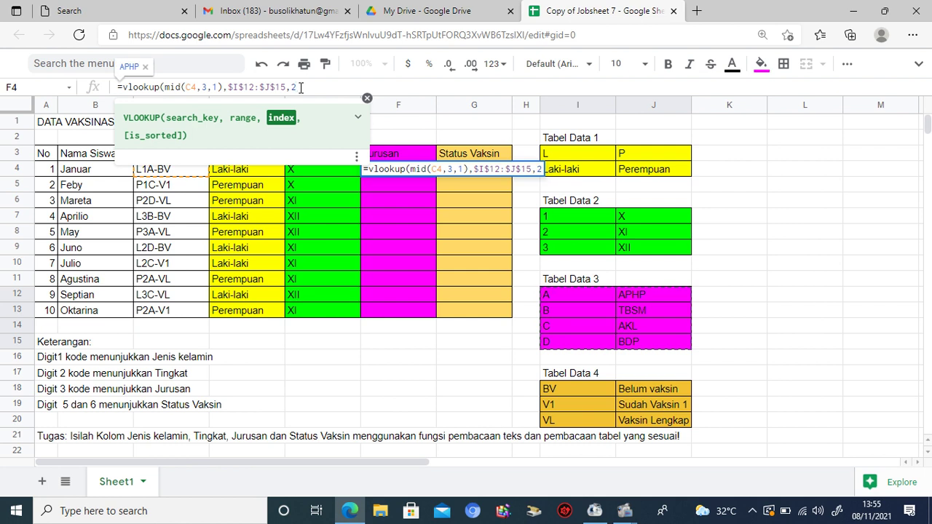
pyautogui.write(',false)')
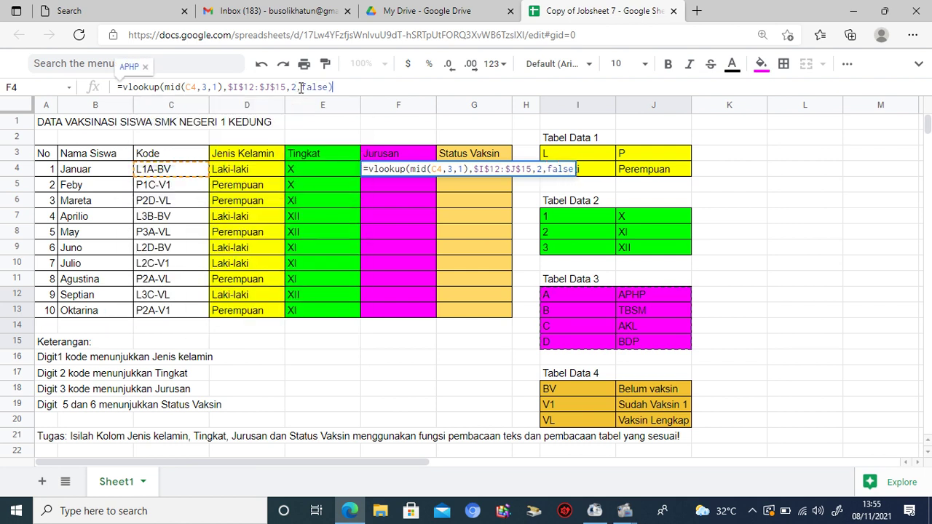
pyautogui.press('Return')
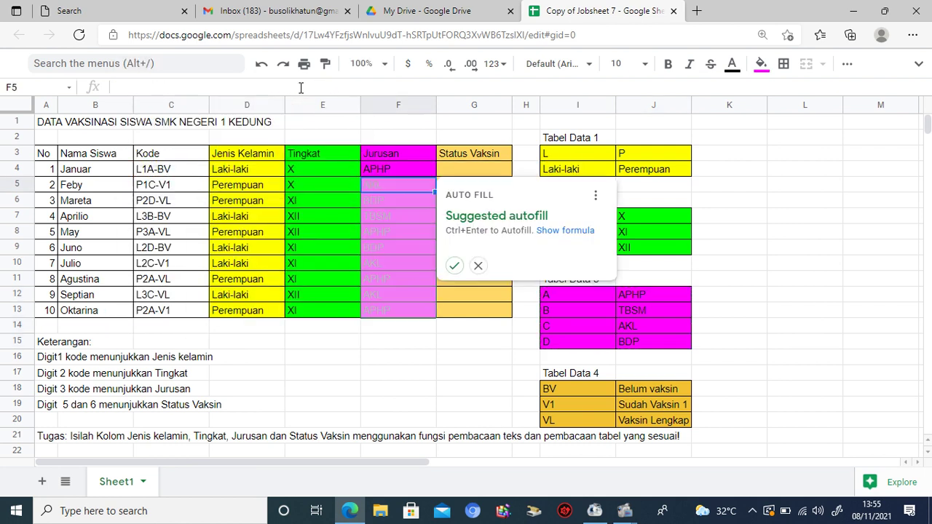
# Reject the suggested autofill and copy the F4 formula down the Jurusan column through F13.
pyautogui.click(477, 265)
pyautogui.click(399, 167)
pyautogui.moveTo(434, 177); pyautogui.dragTo(421, 312)
# Start a VLOOKUP formula in G4 with RIGHT(C4,2) as the search key.
pyautogui.click(456, 166)
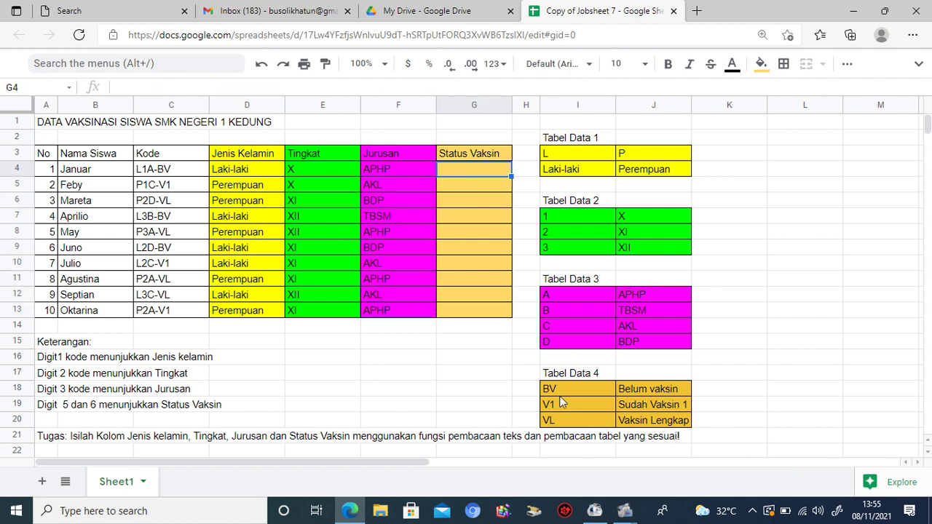
pyautogui.write('=')
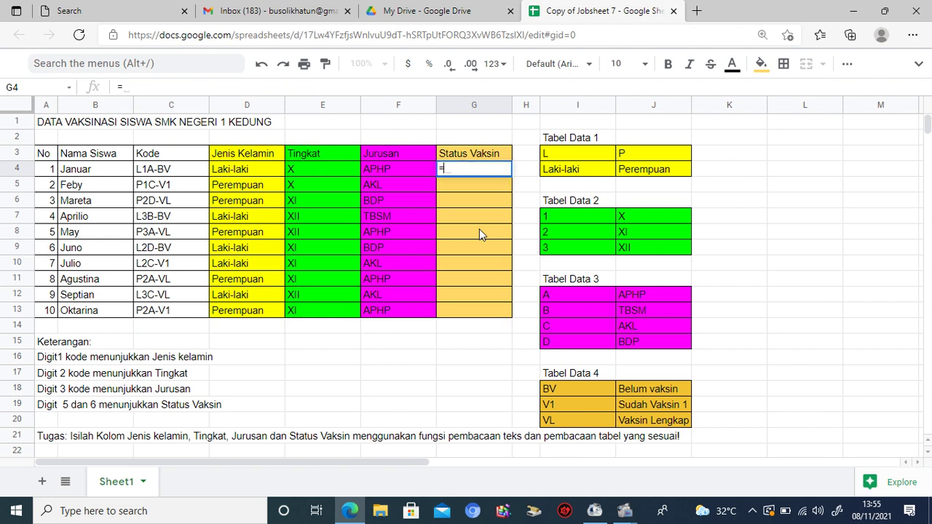
pyautogui.write('vlookup(')
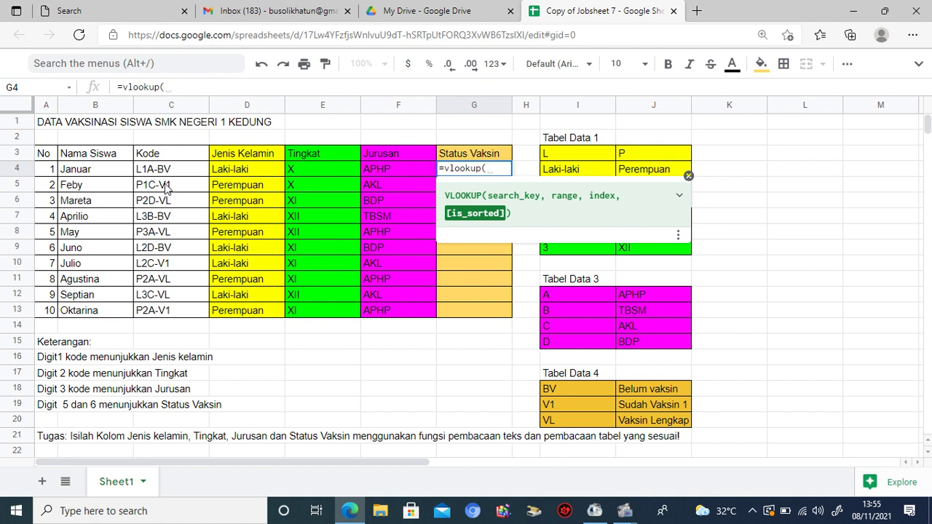
pyautogui.write('right(')
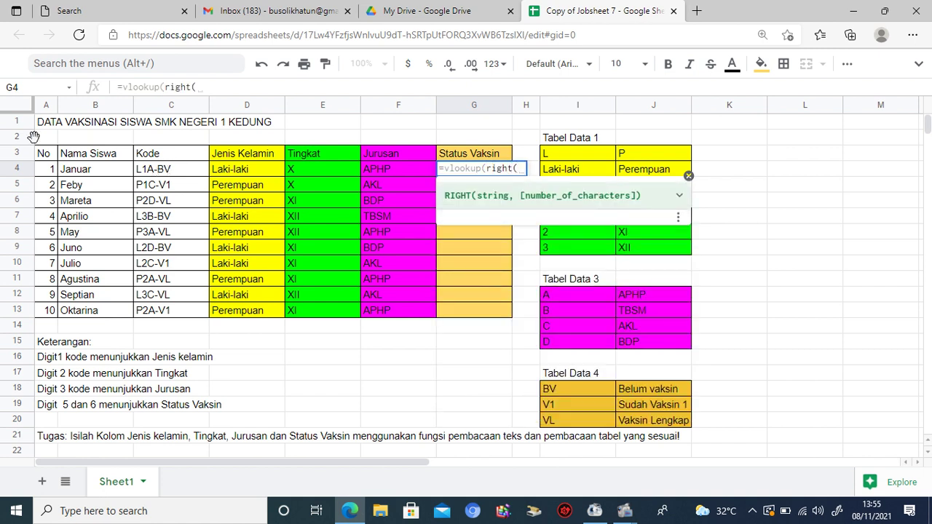
pyautogui.click(143, 172)
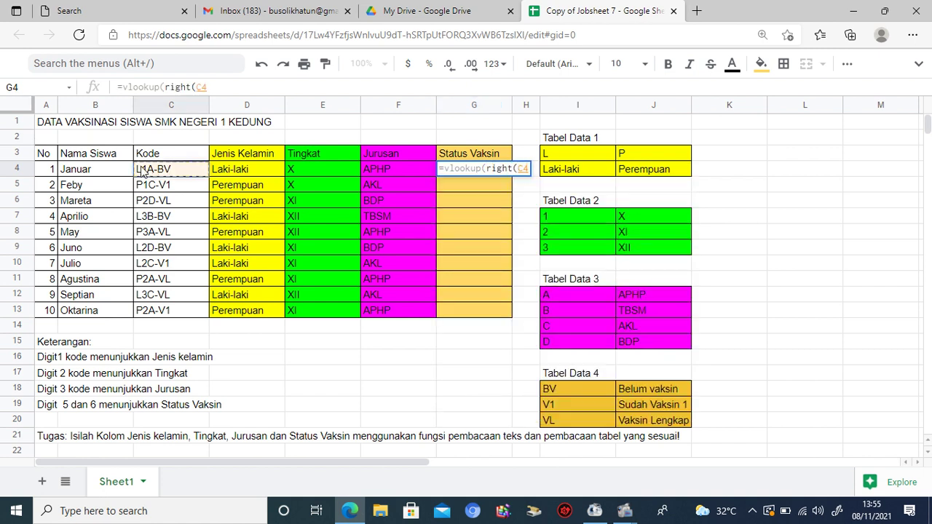
pyautogui.write(',')
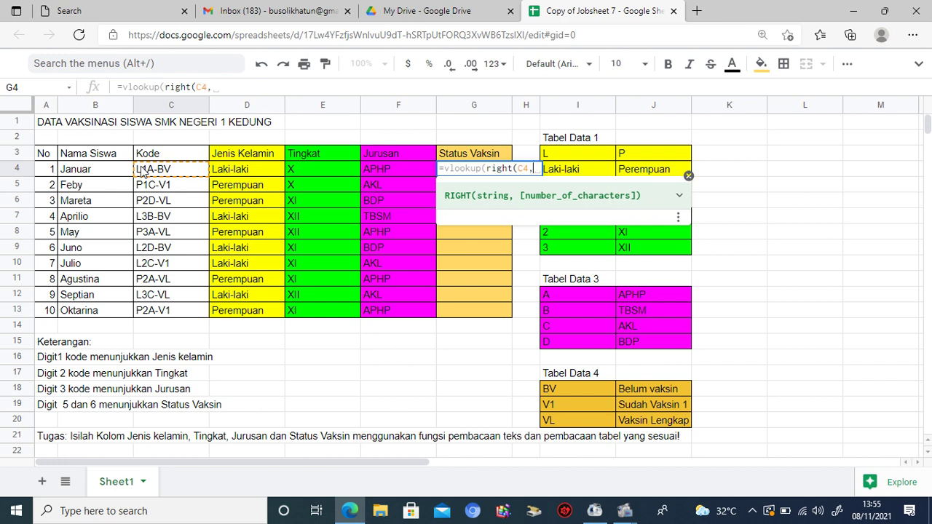
pyautogui.write('2)')
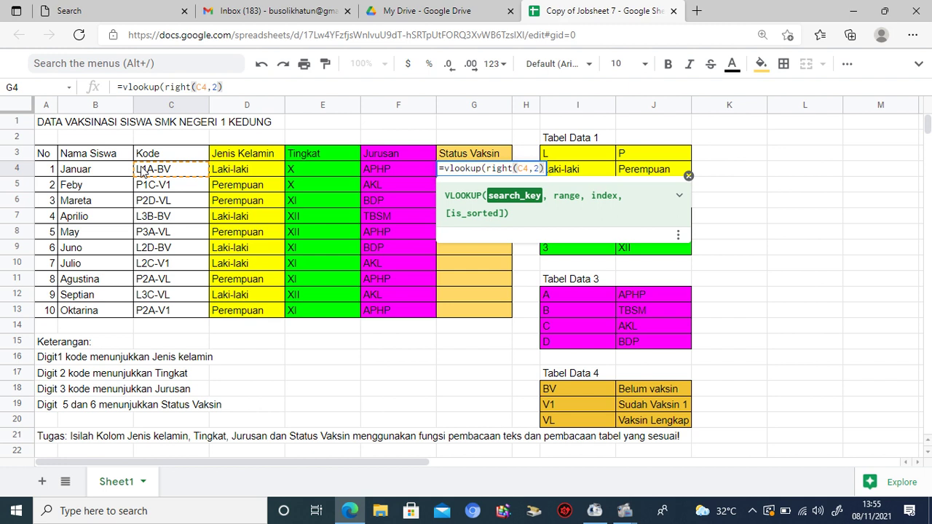
pyautogui.write(',')
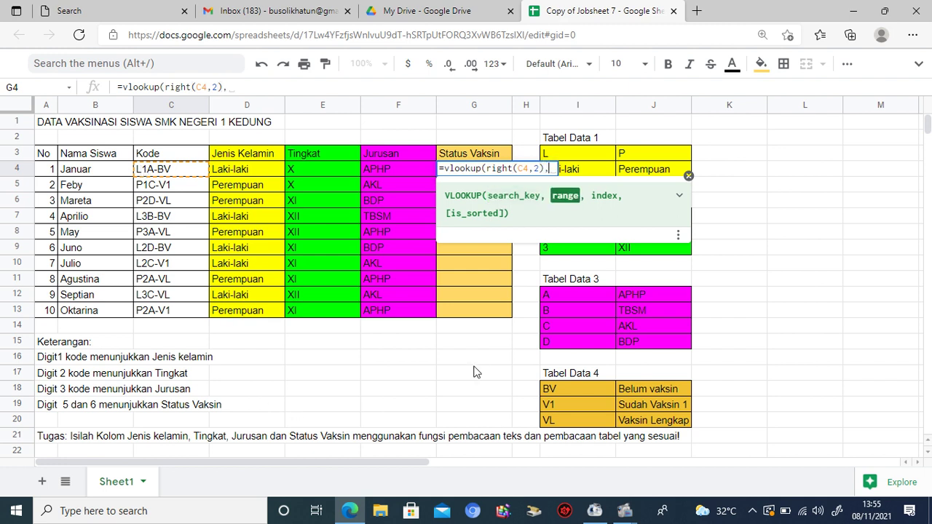
# Add the Tabel Data 4 cells to the G4 formula as the absolute VLOOKUP range $I$18:$J$20.
pyautogui.click(556, 388)
pyautogui.moveTo(556, 389); pyautogui.dragTo(665, 424)
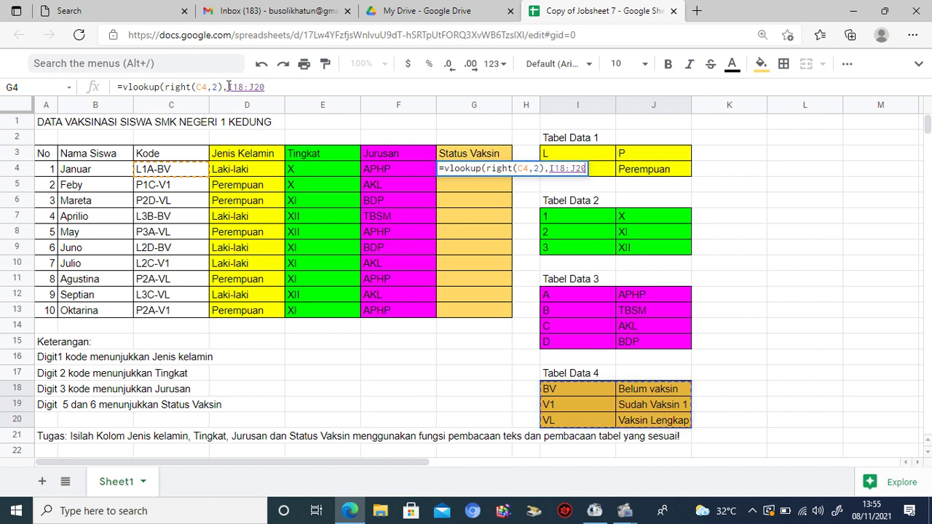
pyautogui.click(229, 87)
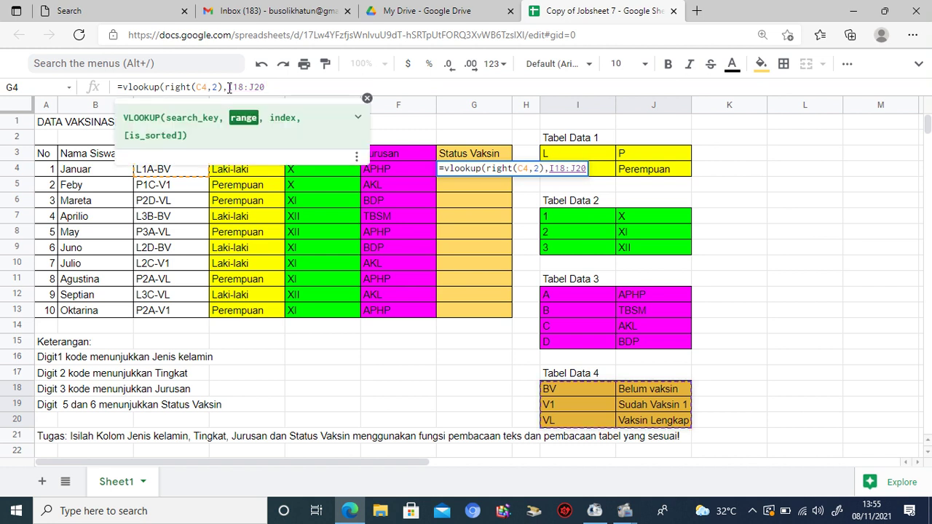
pyautogui.write('$')
pyautogui.click(228, 87)
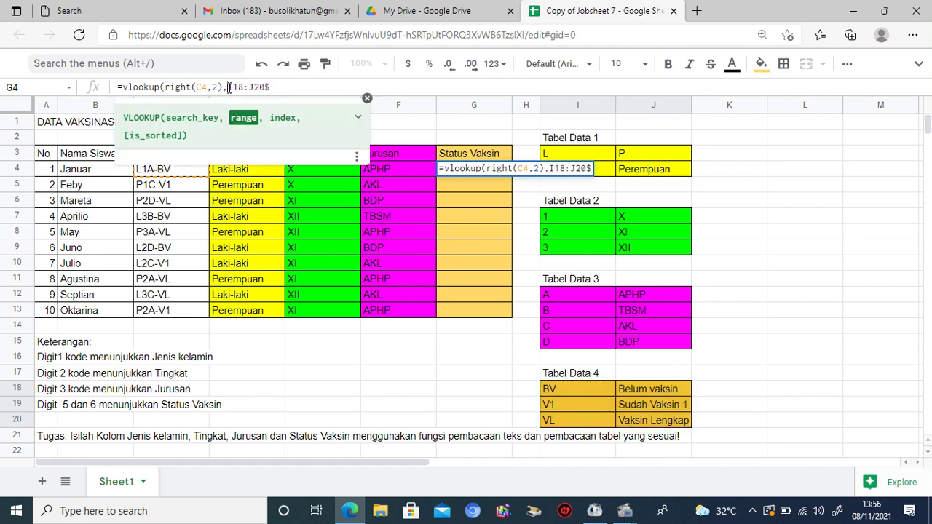
pyautogui.write('$')
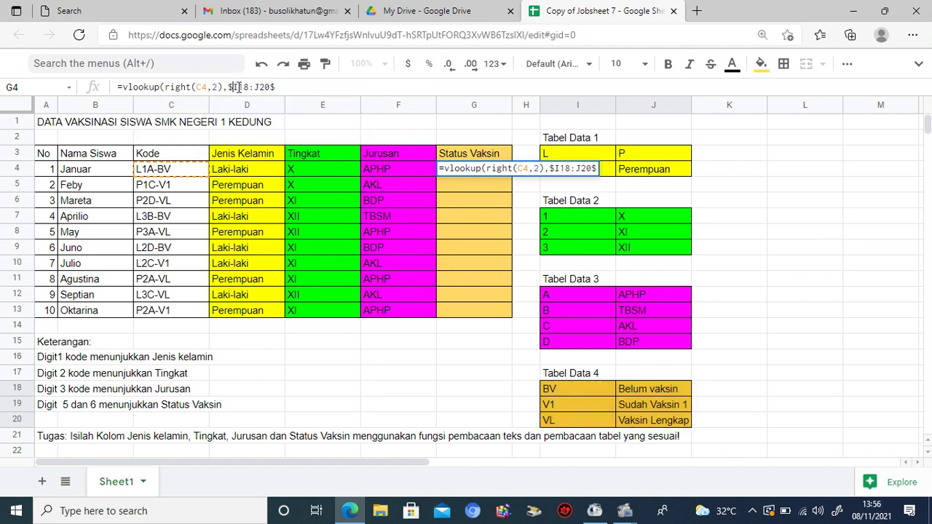
pyautogui.click(239, 88)
pyautogui.write('$')
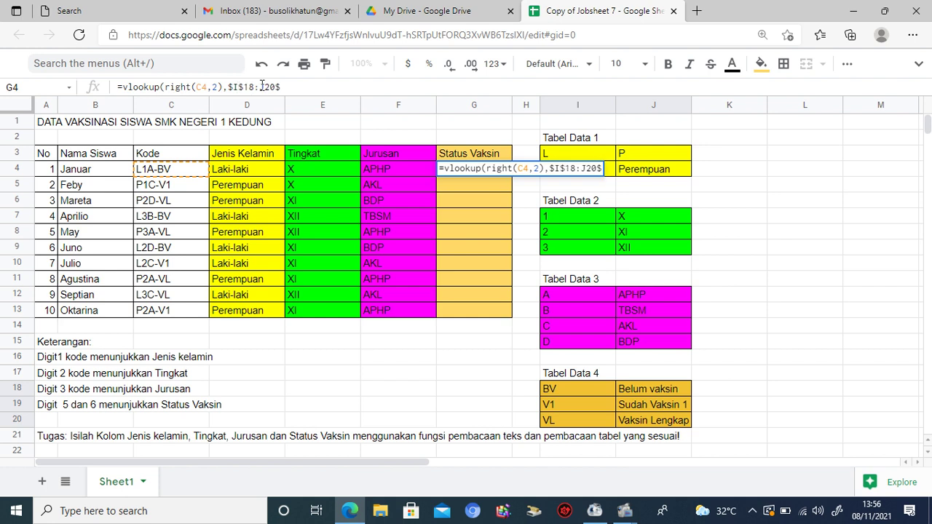
pyautogui.click(260, 87)
pyautogui.write('$')
pyautogui.click(271, 86)
pyautogui.write('$J$')
pyautogui.click(303, 87)
pyautogui.press('BackSpace')
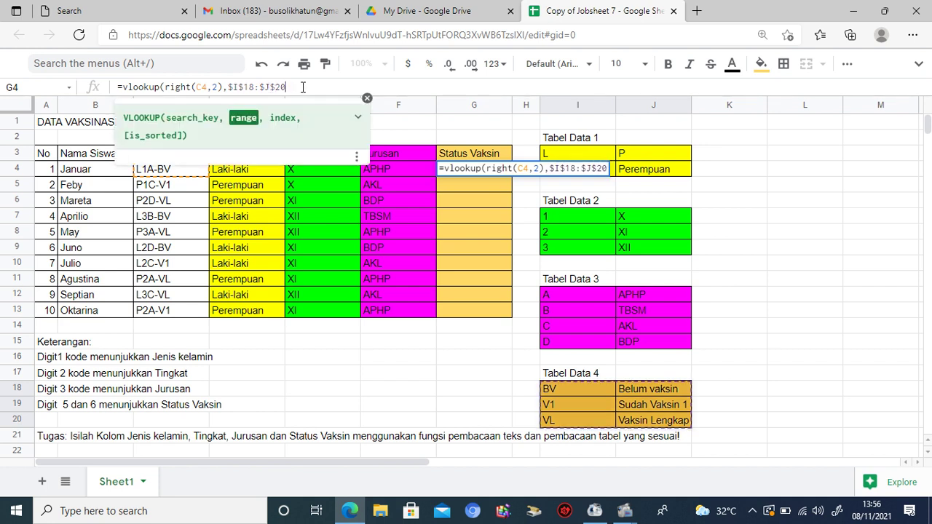
# Finish the G4 formula with index 2 and false, and copy it down the Status Vaksin column through G13.
pyautogui.write(',')
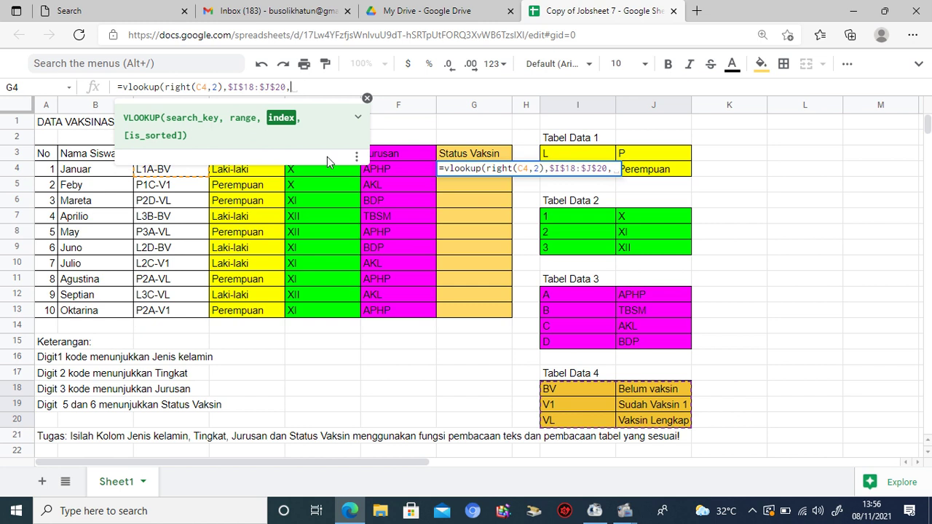
pyautogui.write('2,false)')
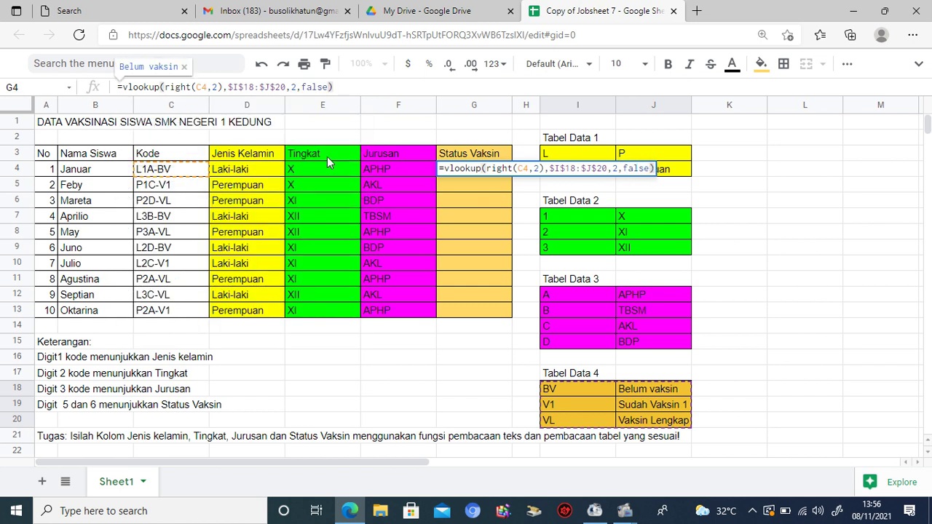
pyautogui.press('Return')
pyautogui.click(492, 170)
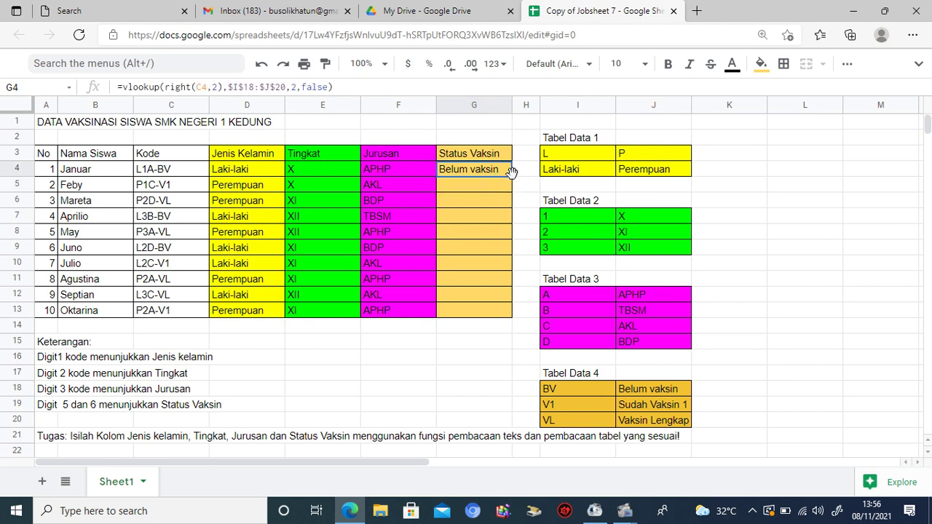
pyautogui.moveTo(511, 177); pyautogui.dragTo(498, 315)
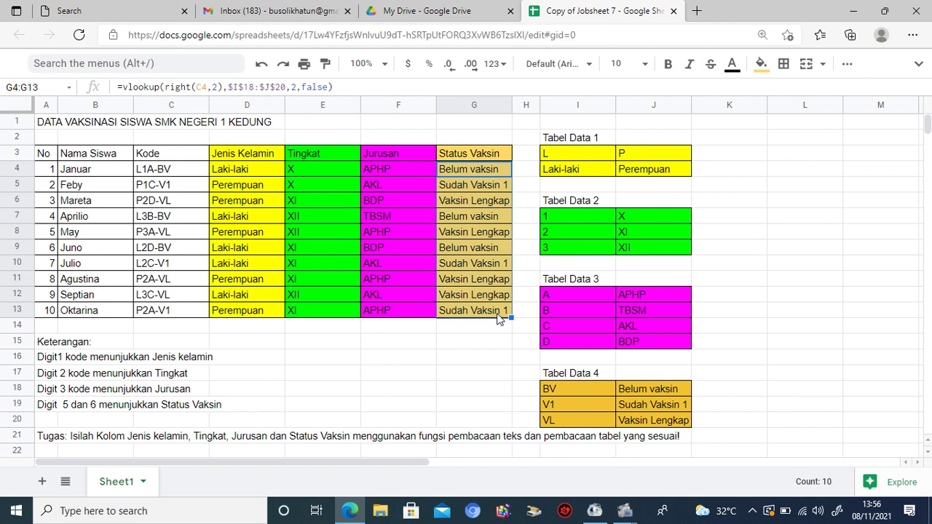